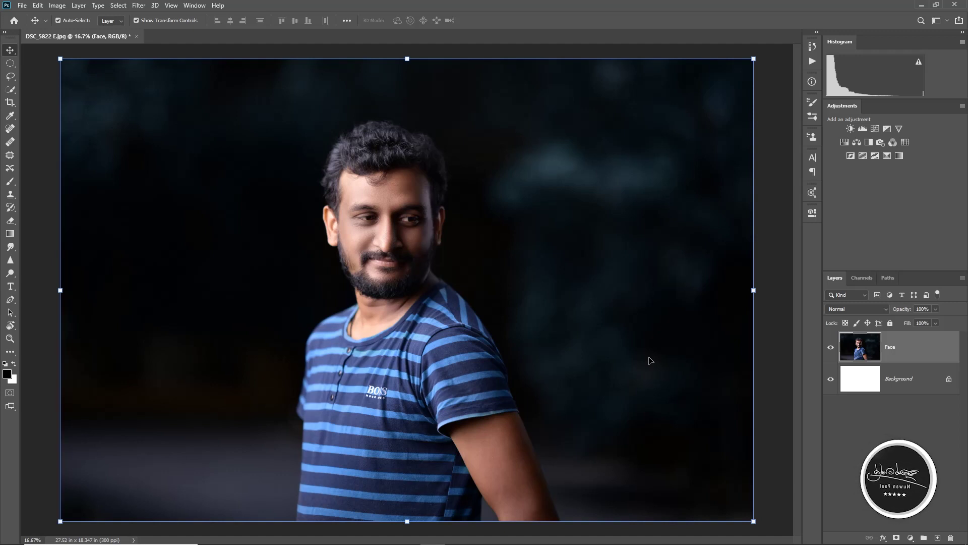
Show the Properties panel for the Face layer
click(810, 214)
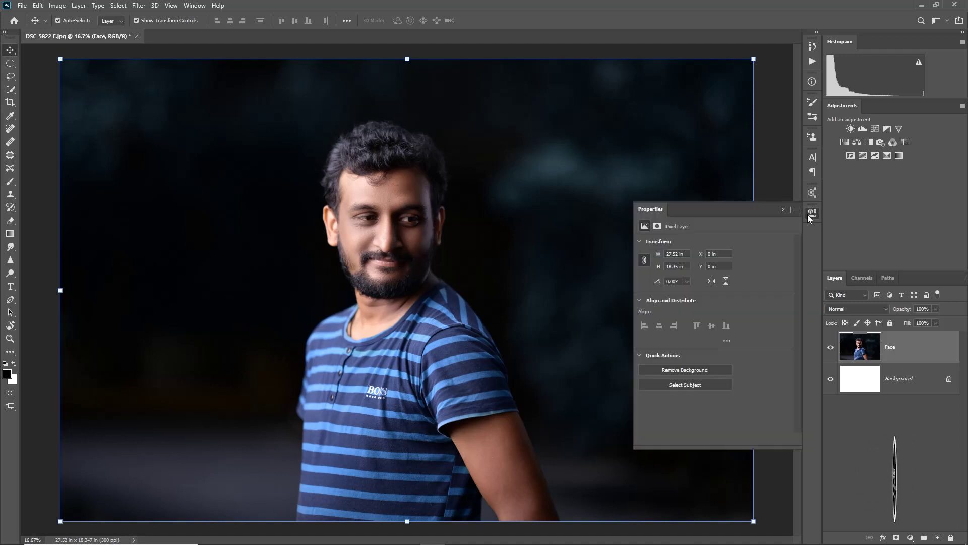
Run the Remove Background quick action on Face, then collapse the Properties panel
click(700, 371)
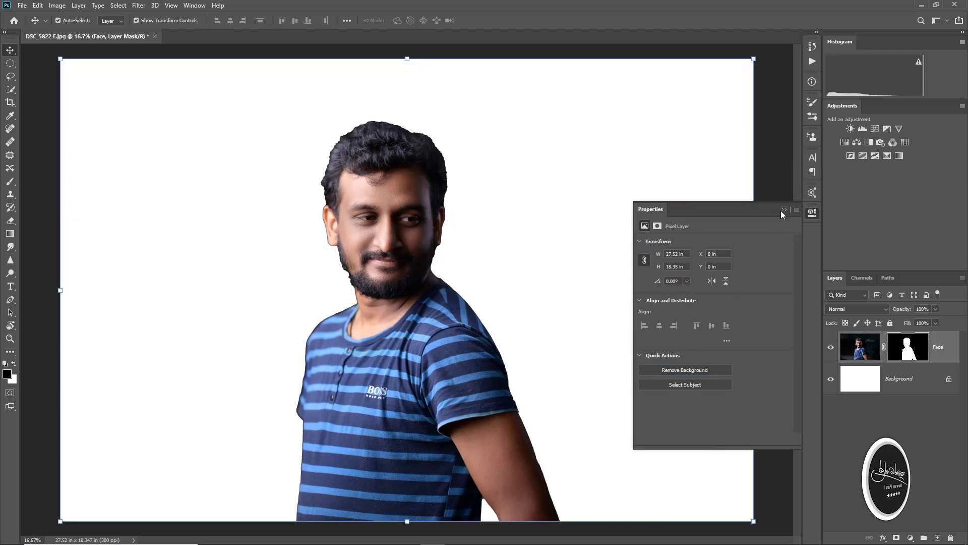
click(781, 210)
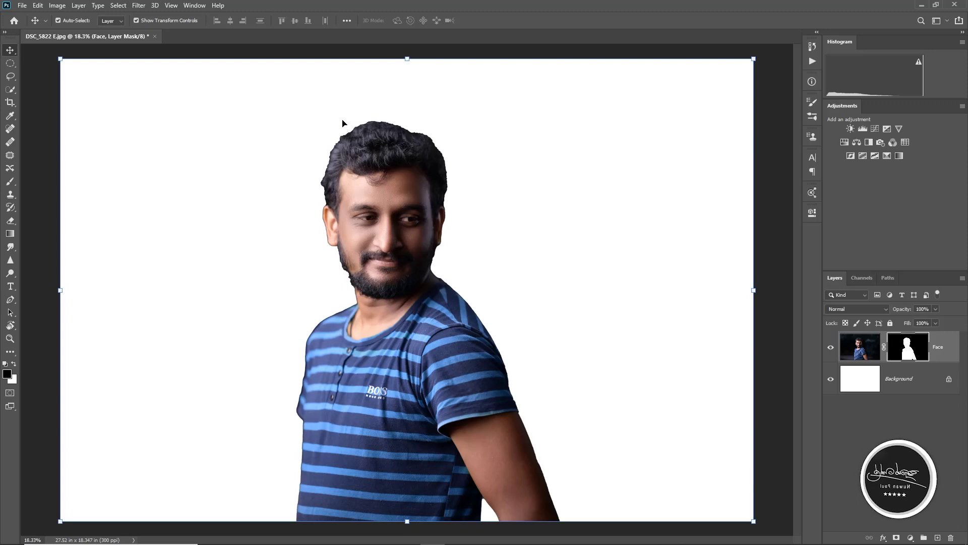
Paint white on the Face mask with an enlarged brush to restore hair along the left edge and top
scroll(344, 123, up, 3)
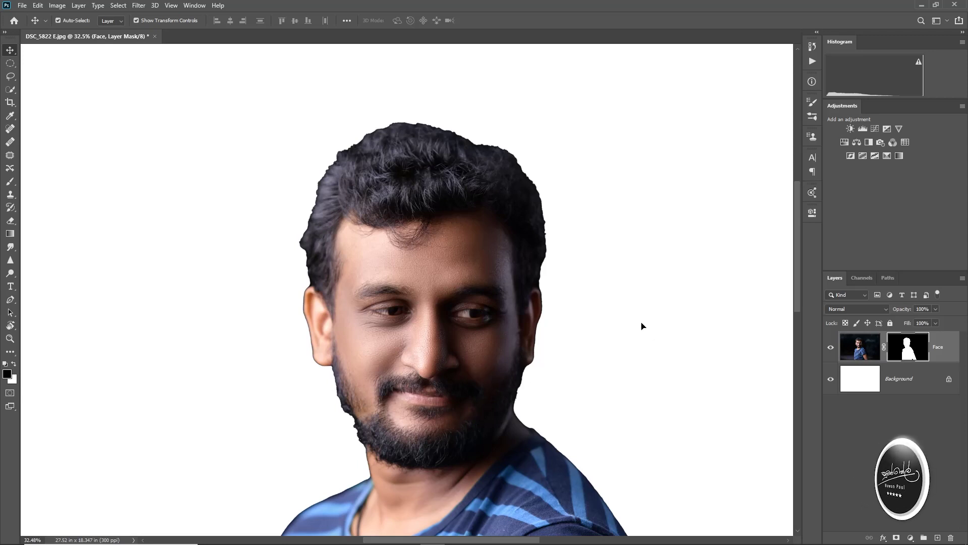
scroll(348, 206, up, 2)
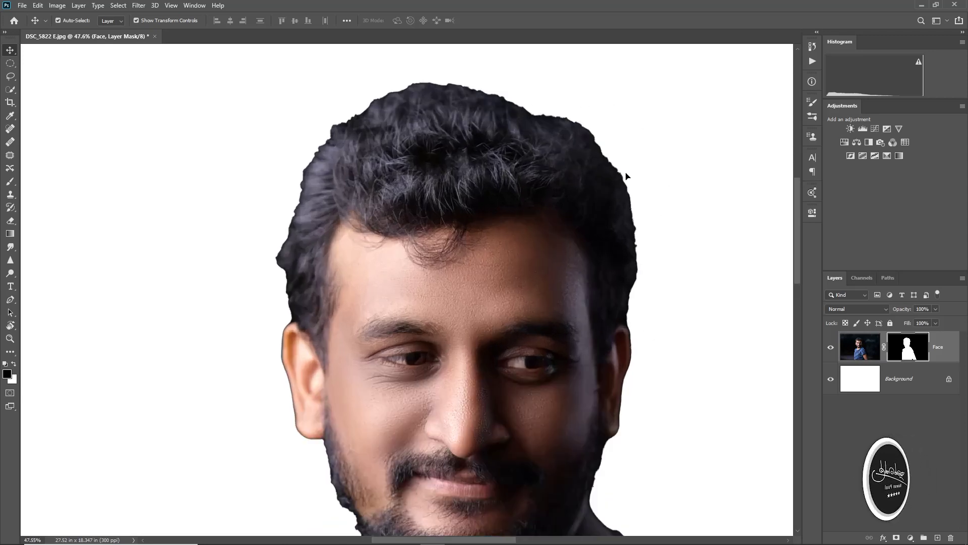
click(11, 181)
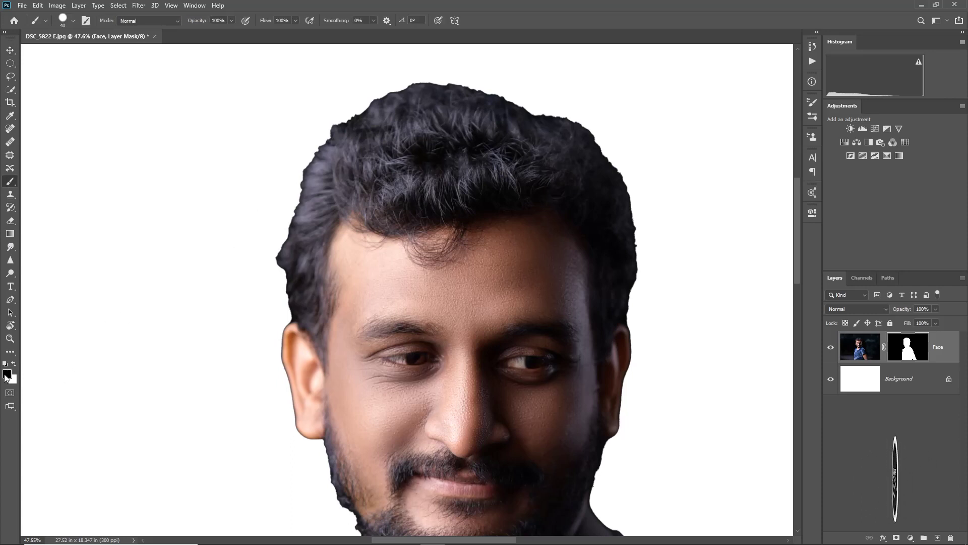
click(14, 364)
key(bracketright)
scroll(268, 266, up, 3)
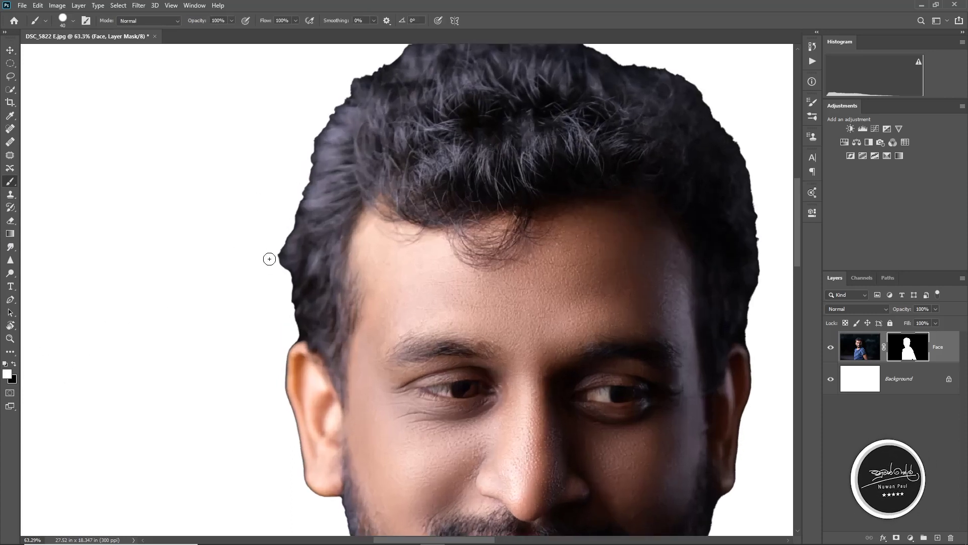
key(bracketright)
key(bracketright)
drag(314, 211, 330, 142)
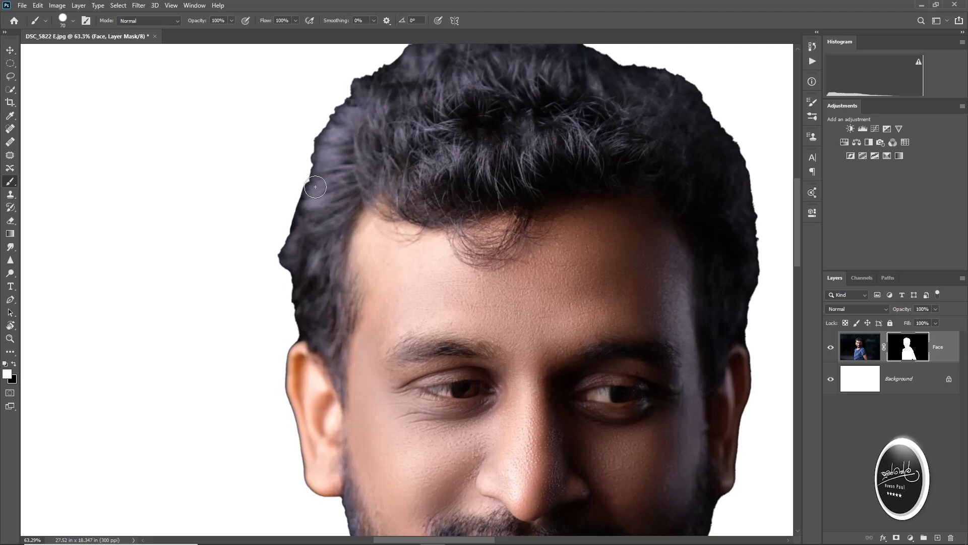
mouse_move(330, 143)
mouse_down()
mouse_move(389, 61)
mouse_move(336, 121)
mouse_move(312, 201)
mouse_move(211, 297)
mouse_up()
mouse_move(292, 156)
mouse_down()
mouse_move(328, 134)
mouse_move(400, 126)
mouse_move(469, 141)
mouse_move(508, 169)
mouse_move(573, 179)
mouse_move(630, 252)
mouse_move(646, 365)
mouse_move(701, 304)
mouse_up()
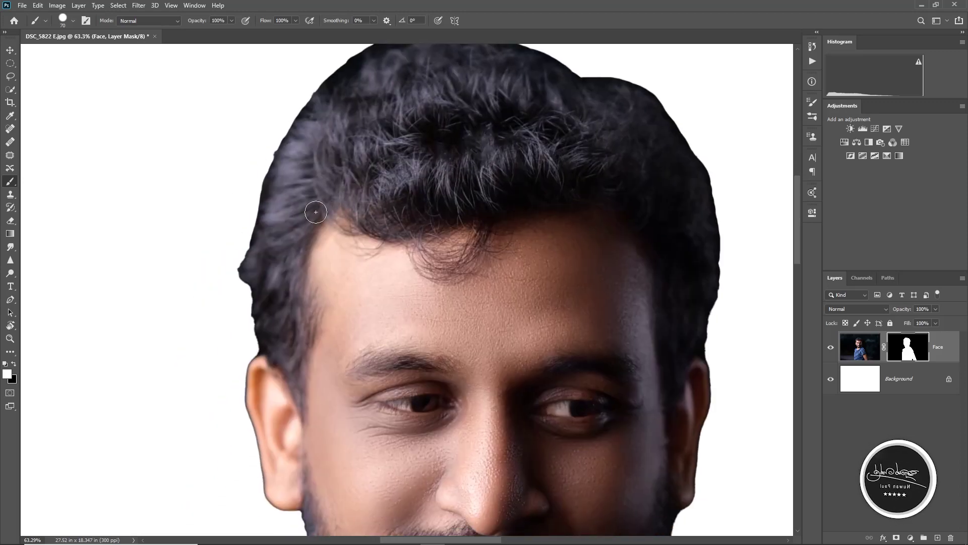
Paint black on the mask to trim leftover background along the hair, right temple and jaw edges
key(x)
drag(231, 242, 232, 300)
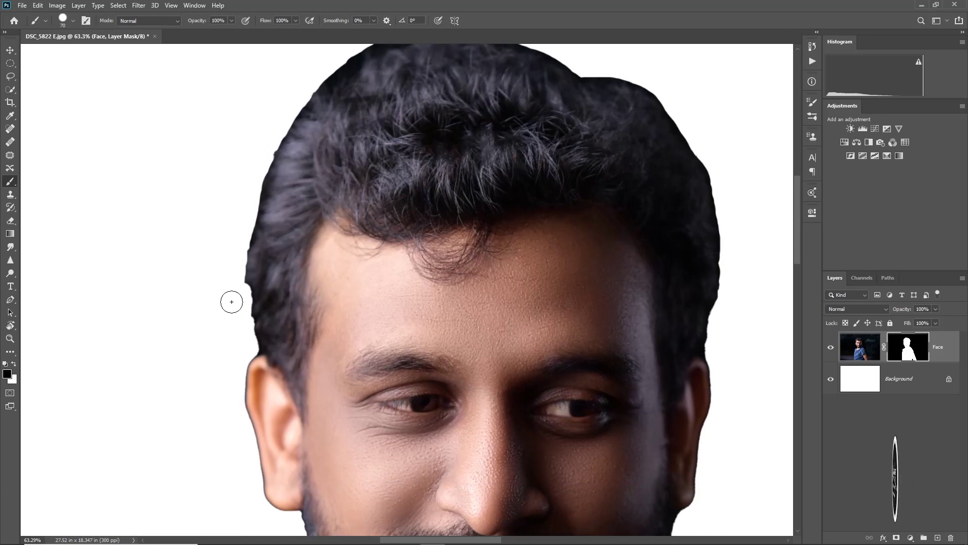
mouse_move(232, 246)
mouse_down()
mouse_move(240, 300)
mouse_move(244, 191)
mouse_up()
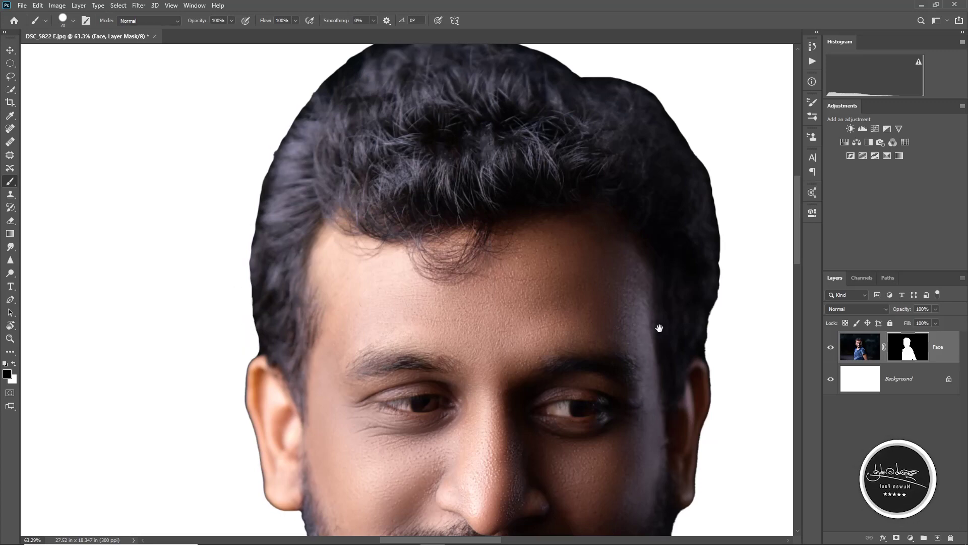
drag(658, 328, 398, 188)
scroll(397, 188, up, 1)
scroll(439, 260, up, 1)
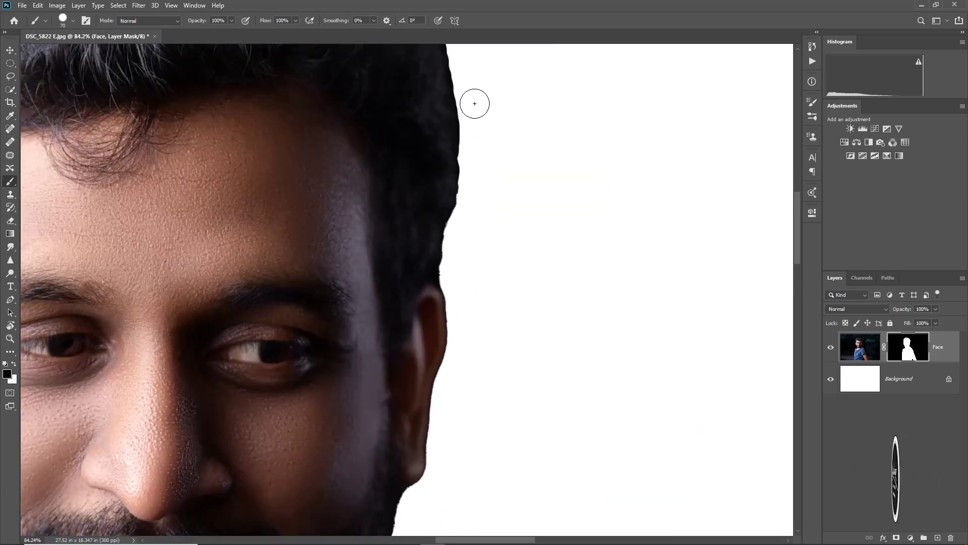
drag(470, 166, 445, 271)
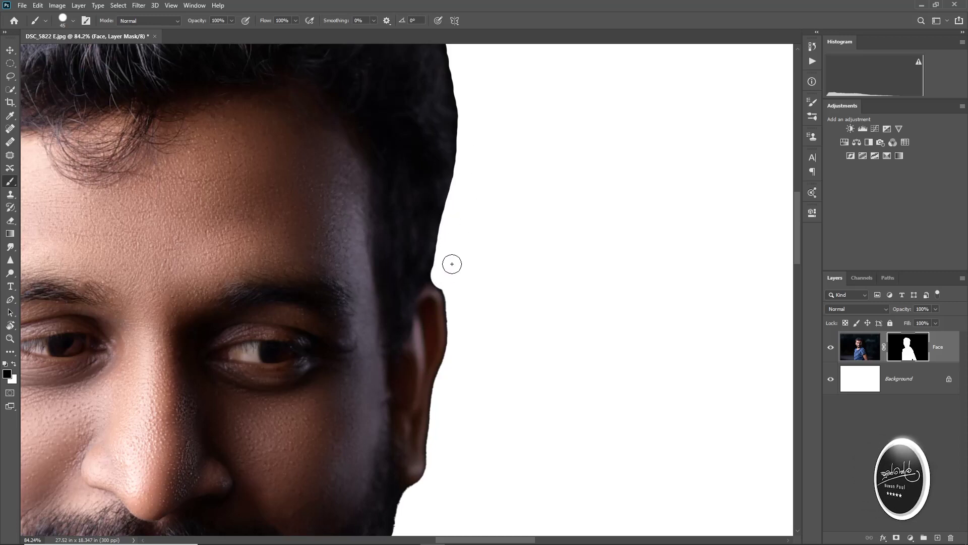
alt+right_click(452, 262)
drag(452, 245, 444, 274)
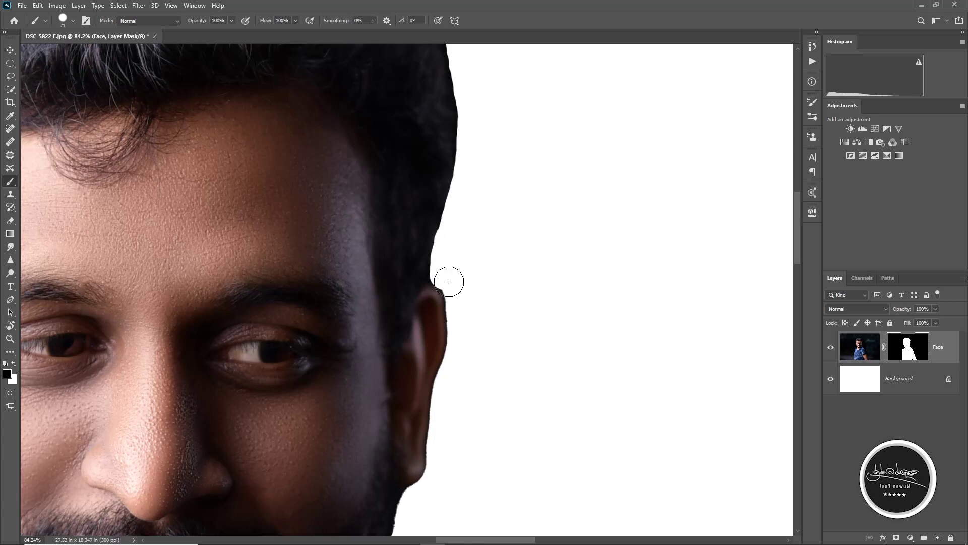
drag(498, 378, 524, 259)
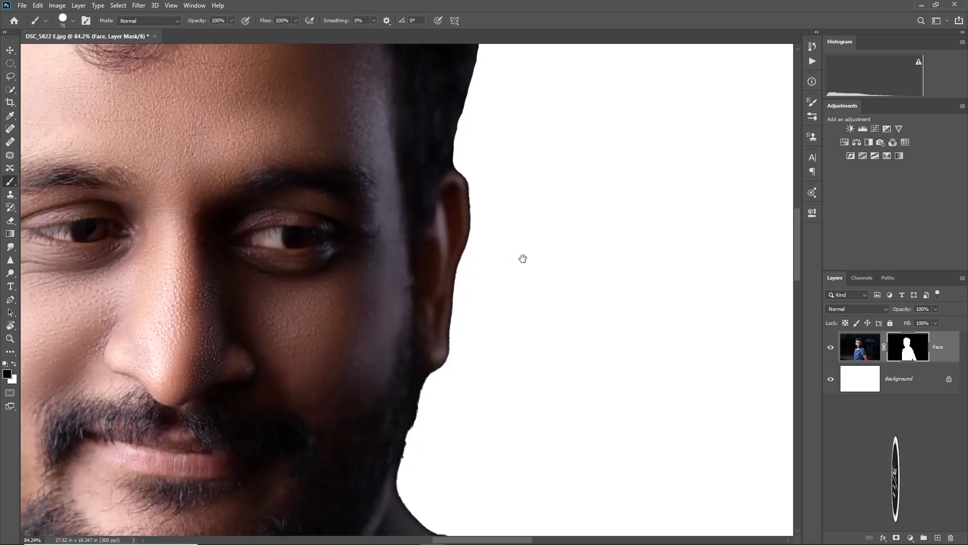
mouse_move(443, 382)
mouse_down()
mouse_move(434, 378)
mouse_move(418, 458)
mouse_move(426, 419)
mouse_up()
mouse_move(465, 385)
mouse_down()
mouse_move(605, 272)
mouse_move(595, 315)
mouse_up()
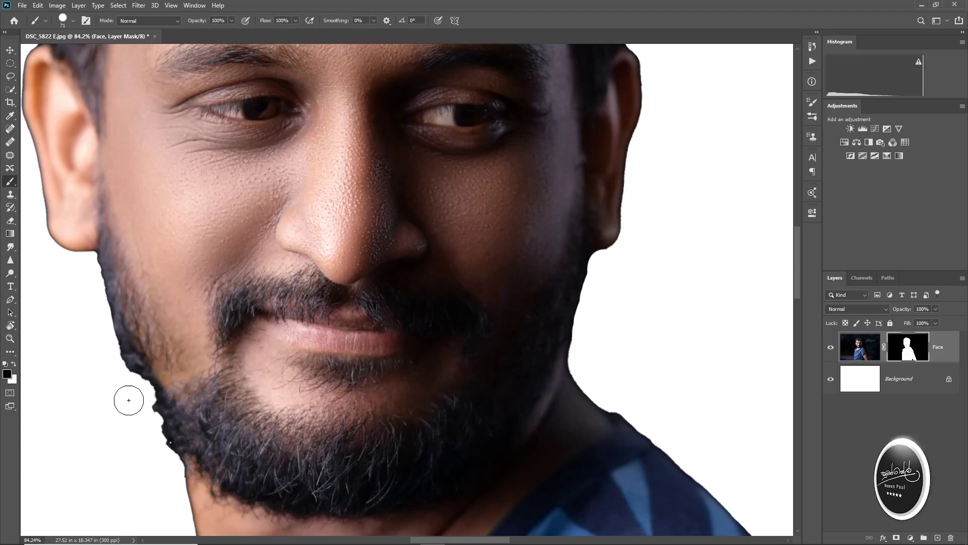
Paint white on the mask to restore the beard along the left jaw edge
key(x)
drag(147, 353, 189, 443)
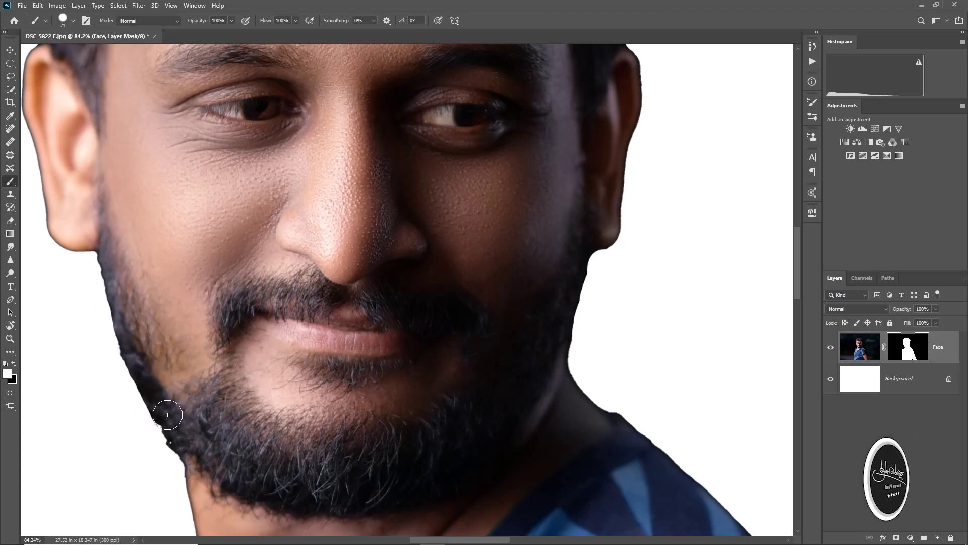
scroll(246, 400, down, 2)
key(x)
scroll(197, 448, down, 2)
scroll(227, 404, down, 1)
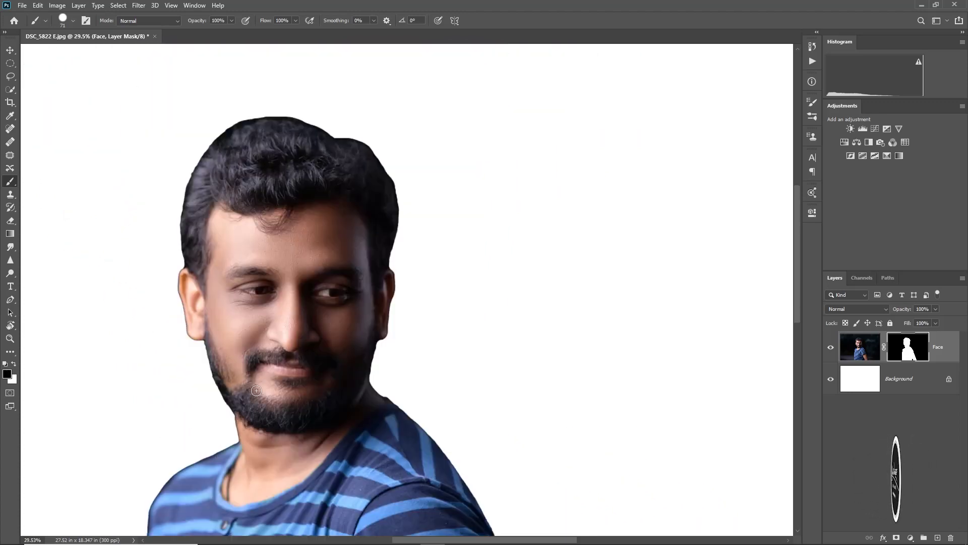
scroll(264, 349, down, 1)
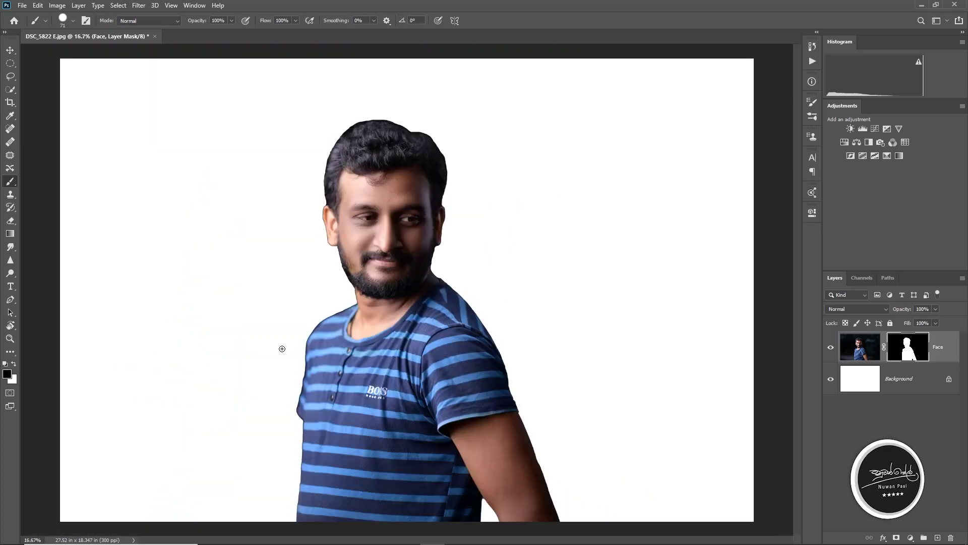
scroll(407, 100, up, 1)
scroll(399, 169, up, 1)
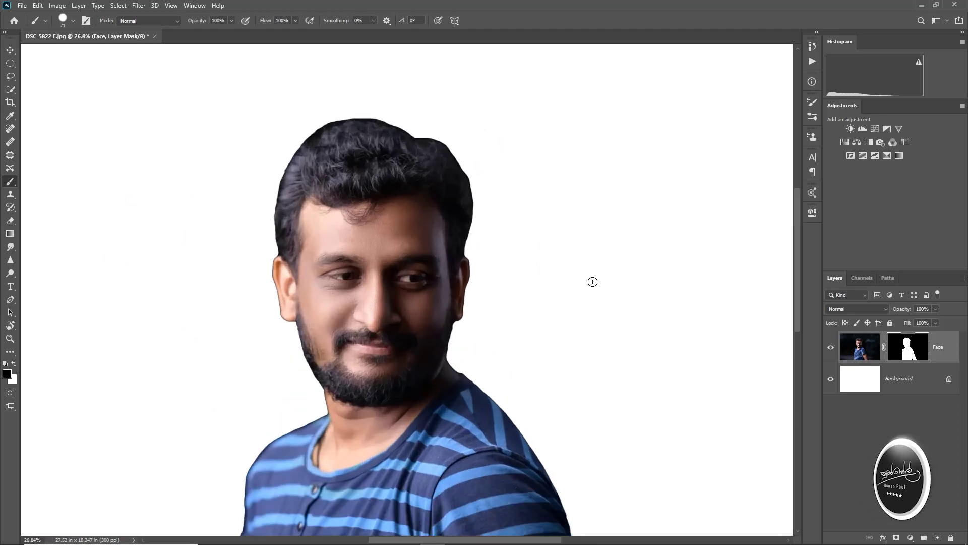
scroll(462, 169, up, 1)
scroll(478, 165, down, 2)
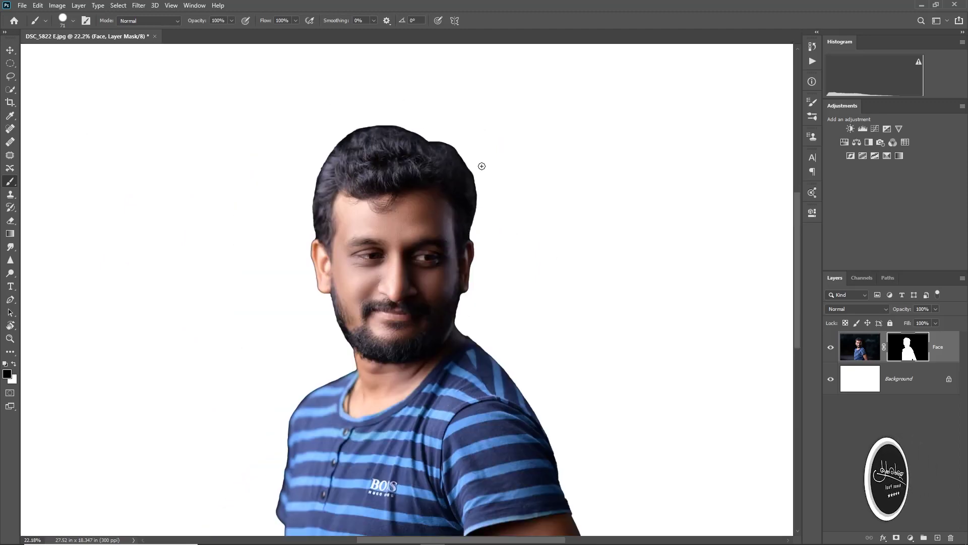
scroll(482, 165, down, 1)
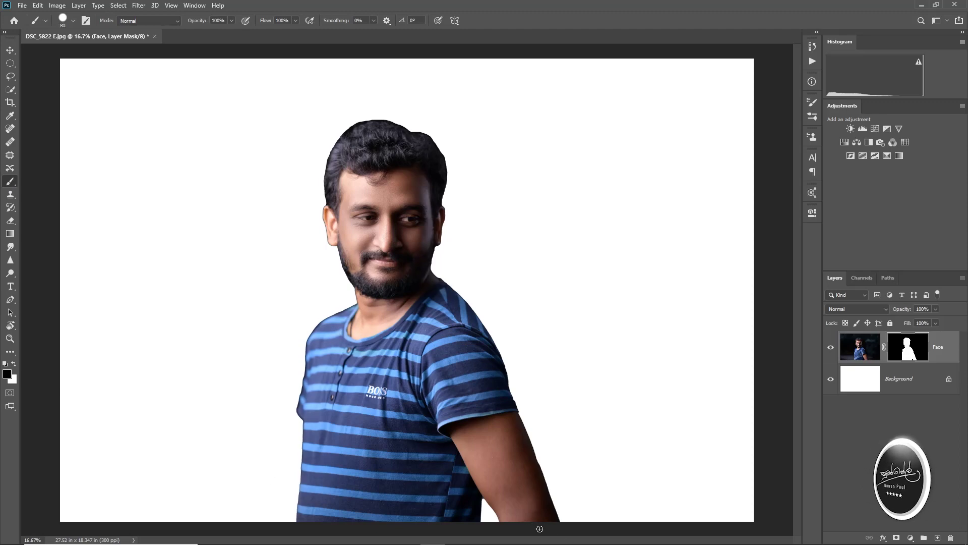
Paint black with a very large brush to hide the lower shirt and arm
key(bracketright)
key(bracketright)
key(bracketright)
mouse_move(323, 456)
mouse_down()
mouse_move(492, 459)
mouse_move(533, 484)
mouse_up()
mouse_move(599, 436)
mouse_down()
mouse_move(455, 437)
mouse_move(494, 411)
mouse_move(404, 428)
mouse_move(279, 412)
mouse_move(553, 467)
mouse_move(543, 407)
mouse_move(499, 415)
mouse_move(506, 534)
mouse_move(452, 505)
mouse_move(234, 460)
mouse_move(396, 497)
mouse_up()
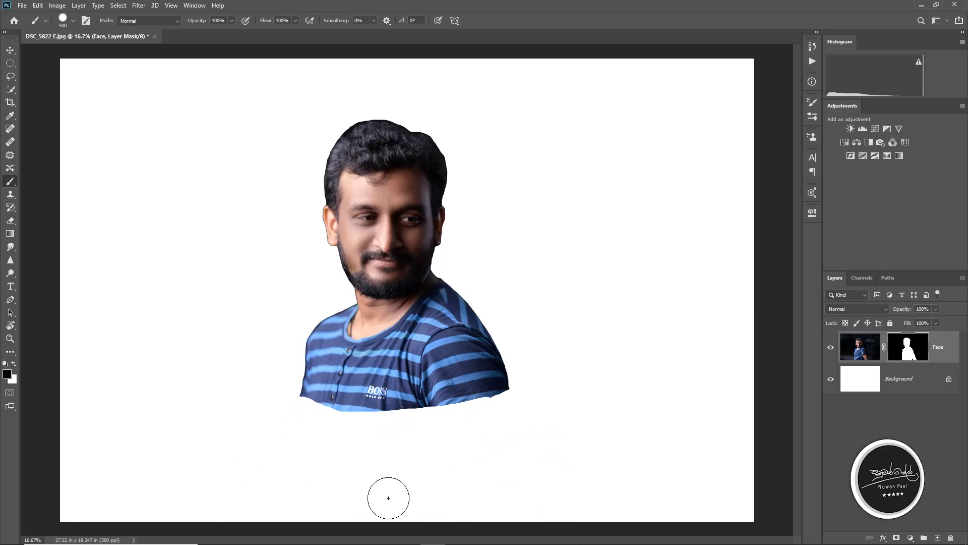
click(8, 50)
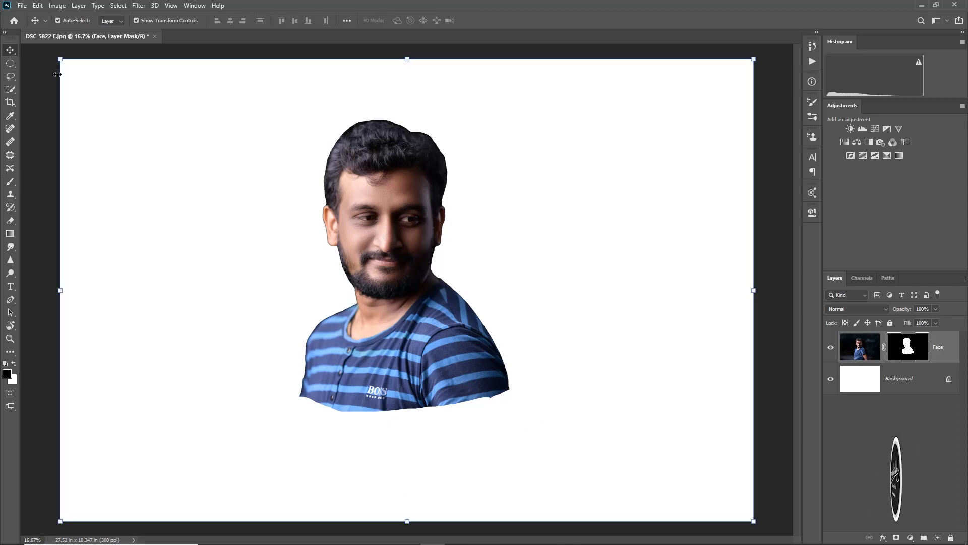
Apply a Threshold adjustment at level 125 to the Face layer's image
click(861, 350)
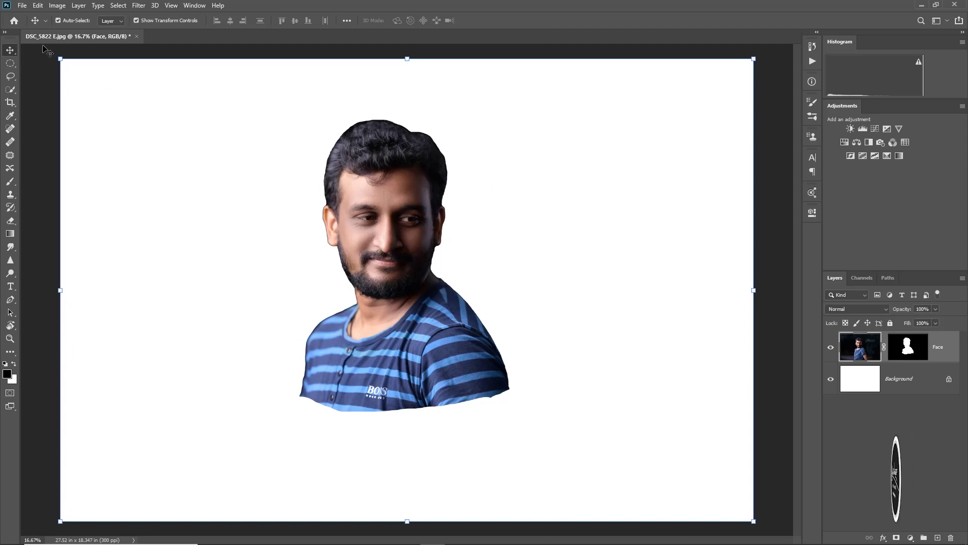
click(57, 6)
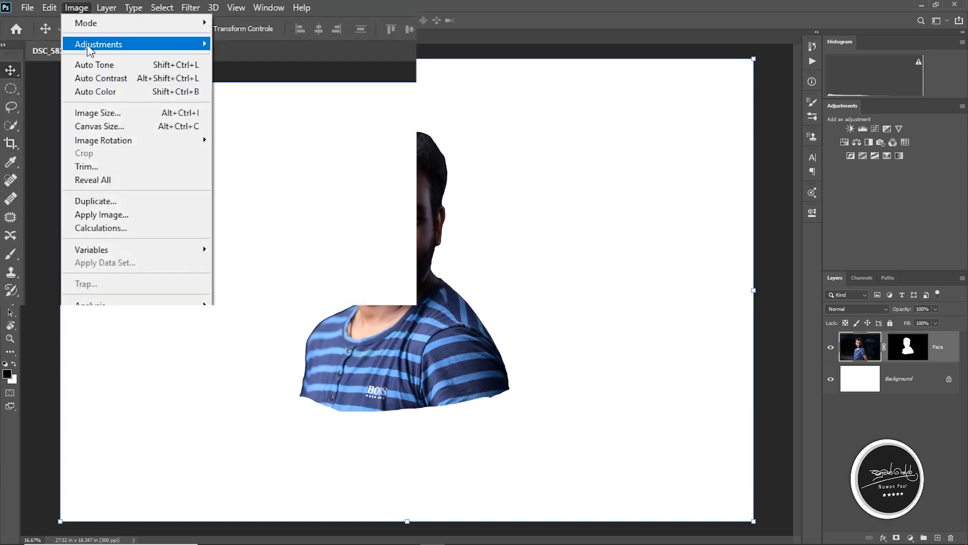
mouse_move(99, 44)
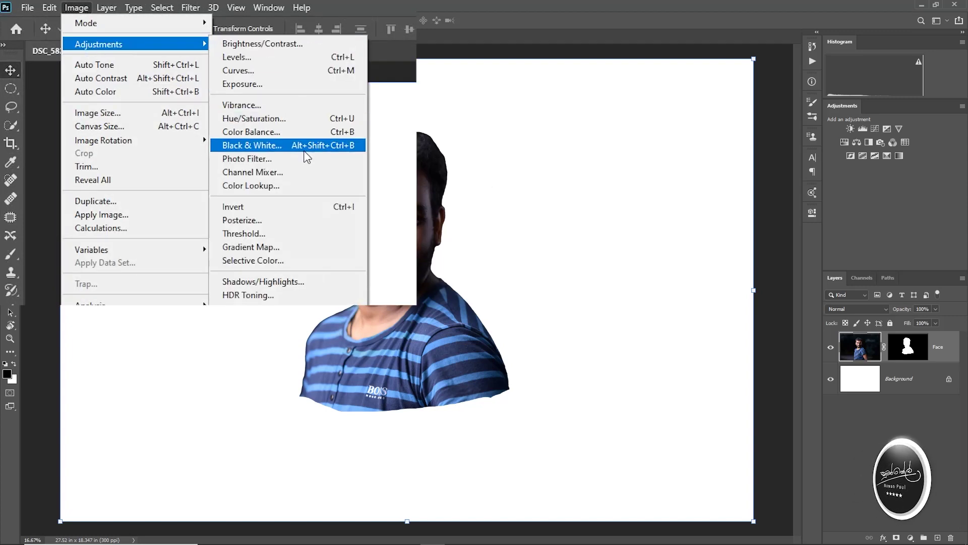
click(268, 234)
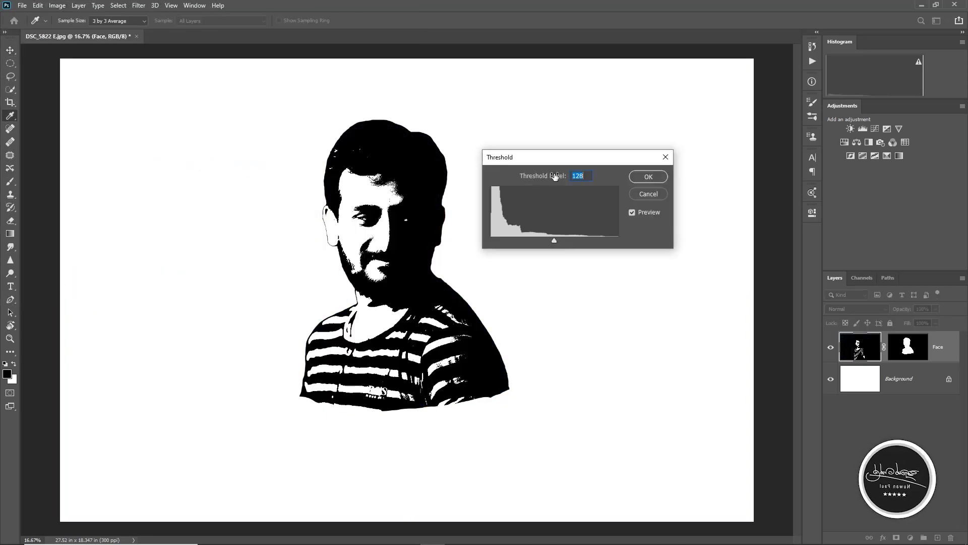
drag(561, 160, 554, 210)
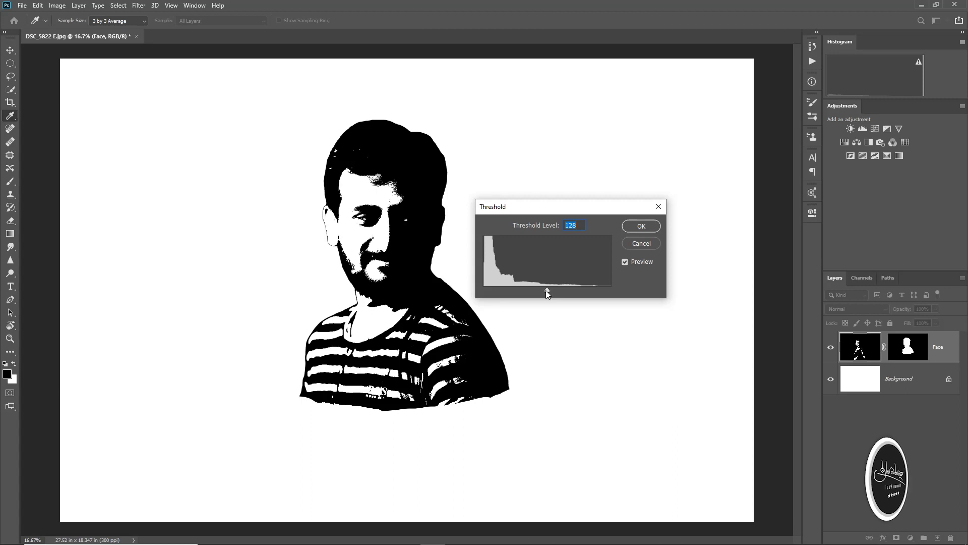
drag(547, 292, 543, 287)
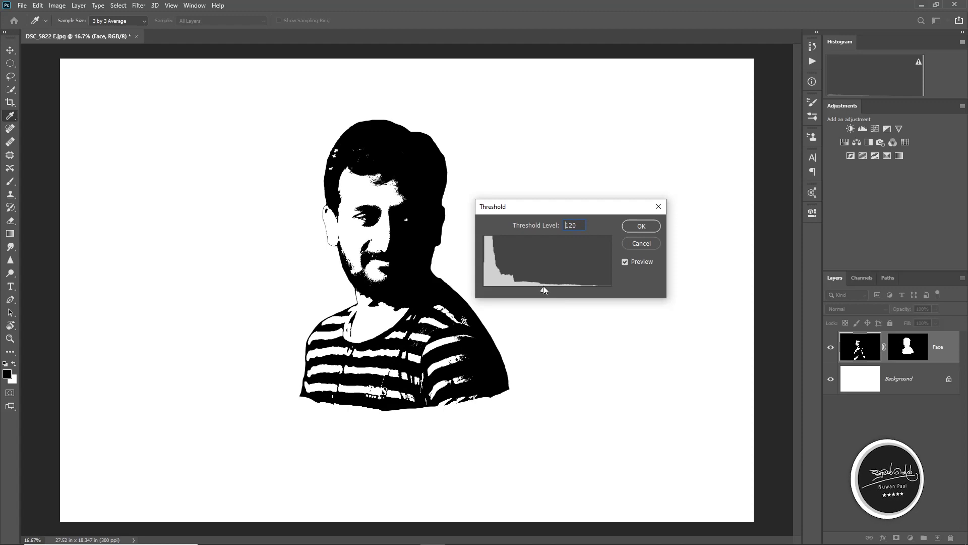
mouse_move(544, 286)
mouse_down()
mouse_move(522, 282)
mouse_move(567, 283)
mouse_move(515, 276)
mouse_move(570, 275)
mouse_move(510, 277)
mouse_move(565, 279)
mouse_move(545, 289)
mouse_up()
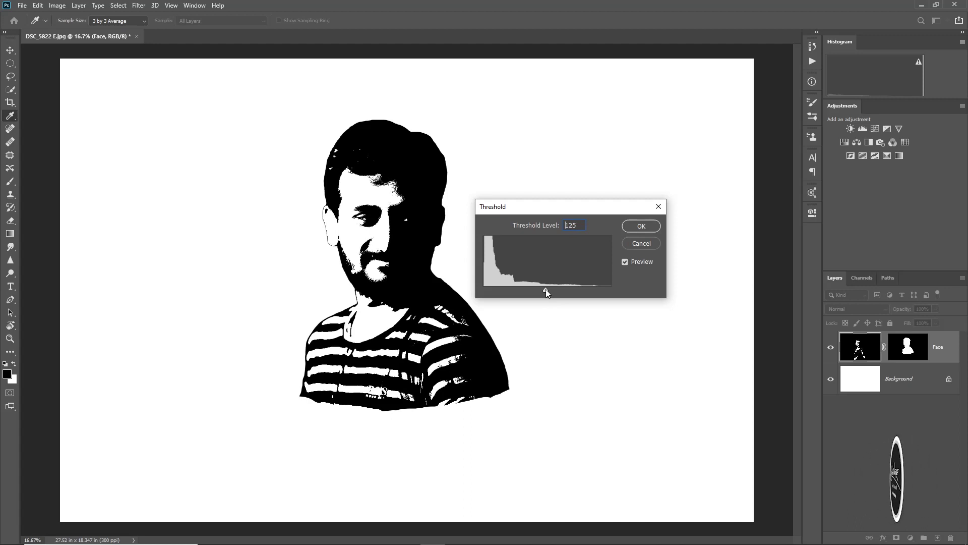
double_click(579, 226)
drag(583, 213, 585, 218)
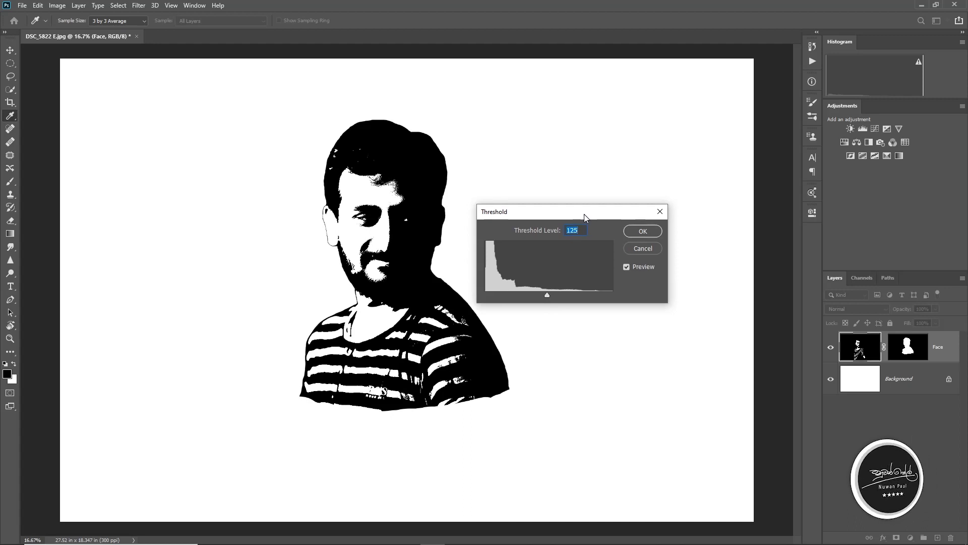
click(640, 232)
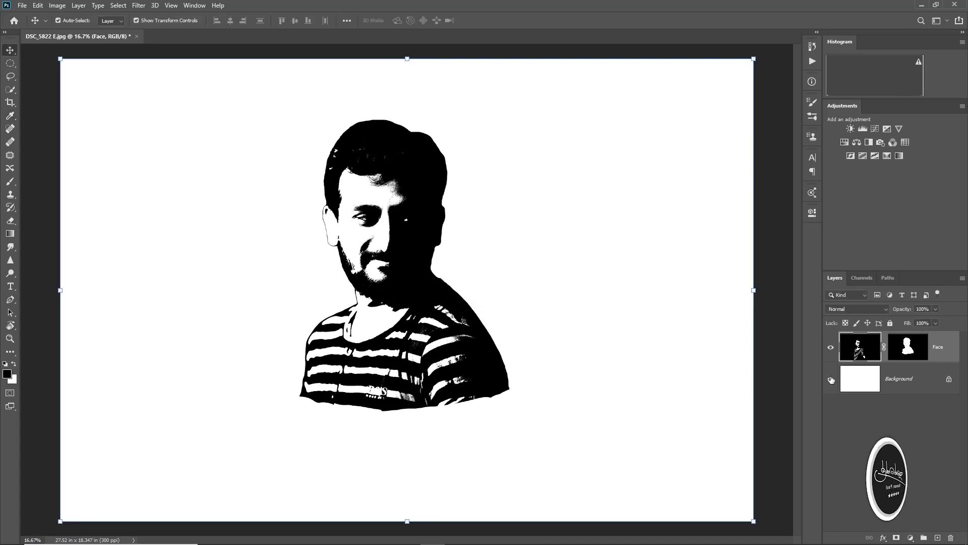
Apply the Face layer mask permanently, move the bust slightly lower, and show the Channels panel
click(914, 347)
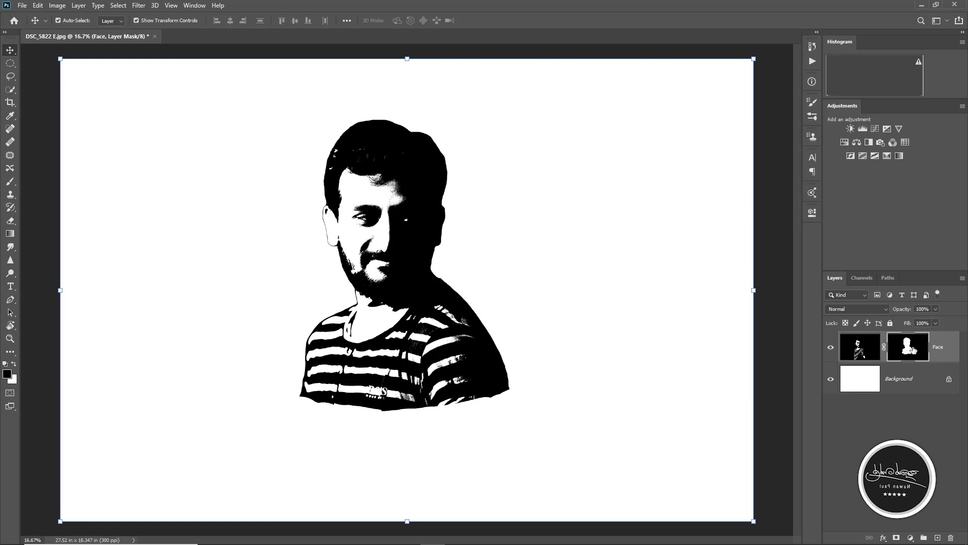
right_click(914, 349)
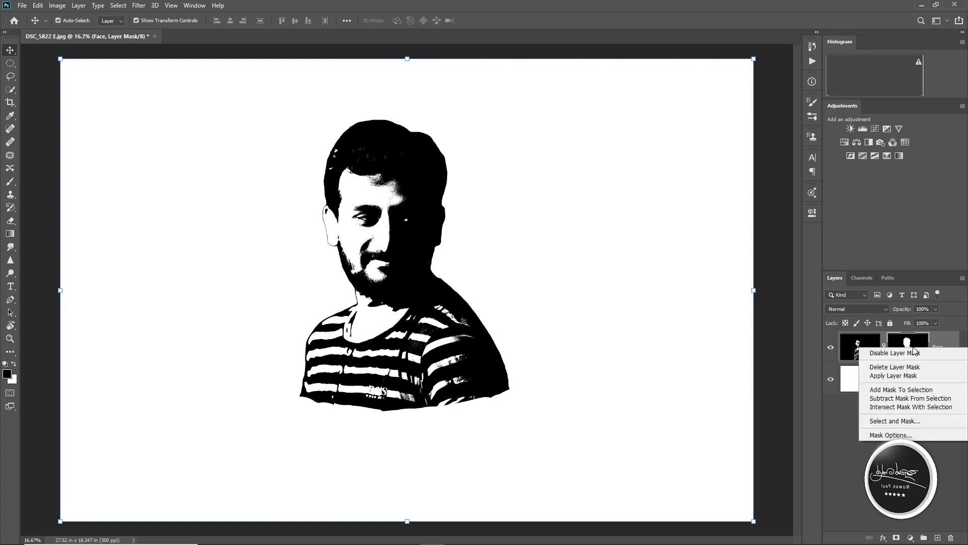
click(899, 376)
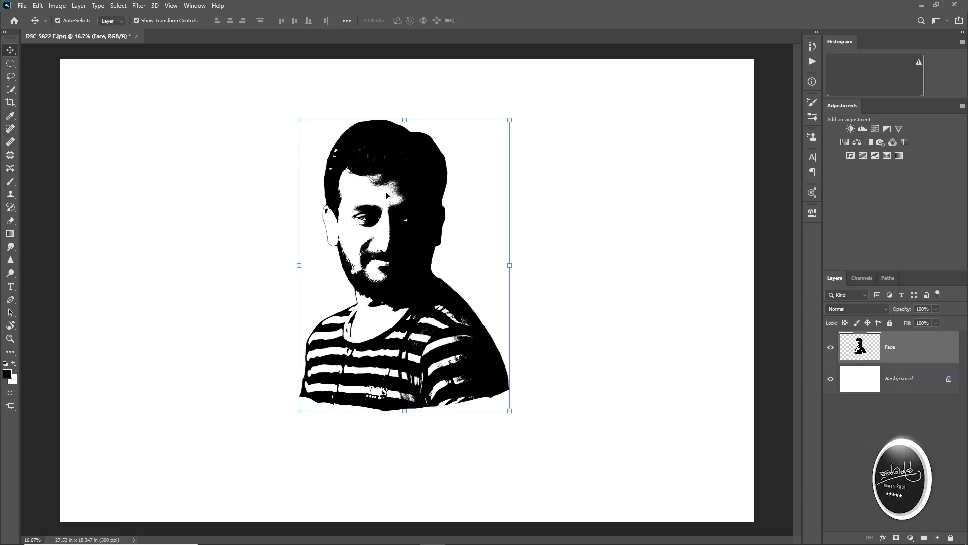
drag(421, 180, 424, 200)
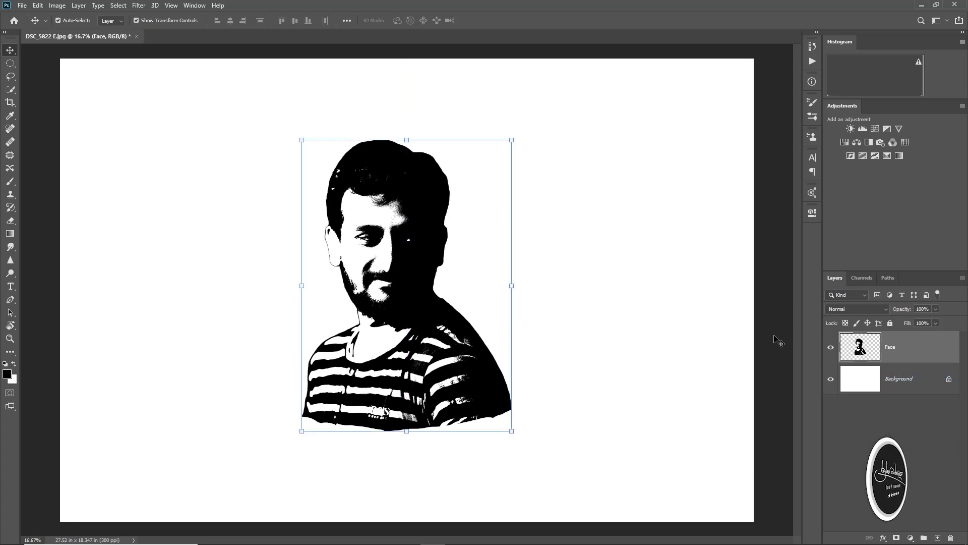
click(861, 280)
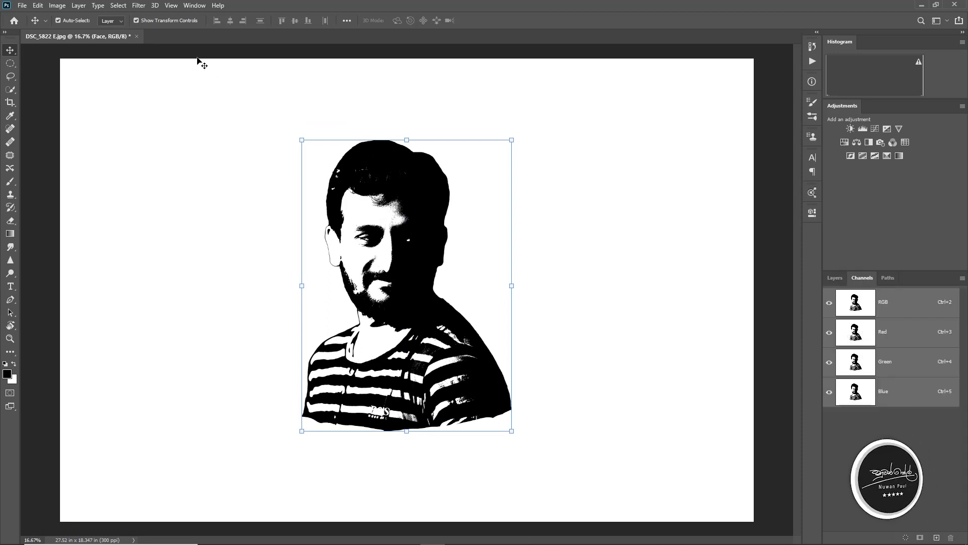
Load the image's channel as a selection outlining the black-and-white bust
click(192, 6)
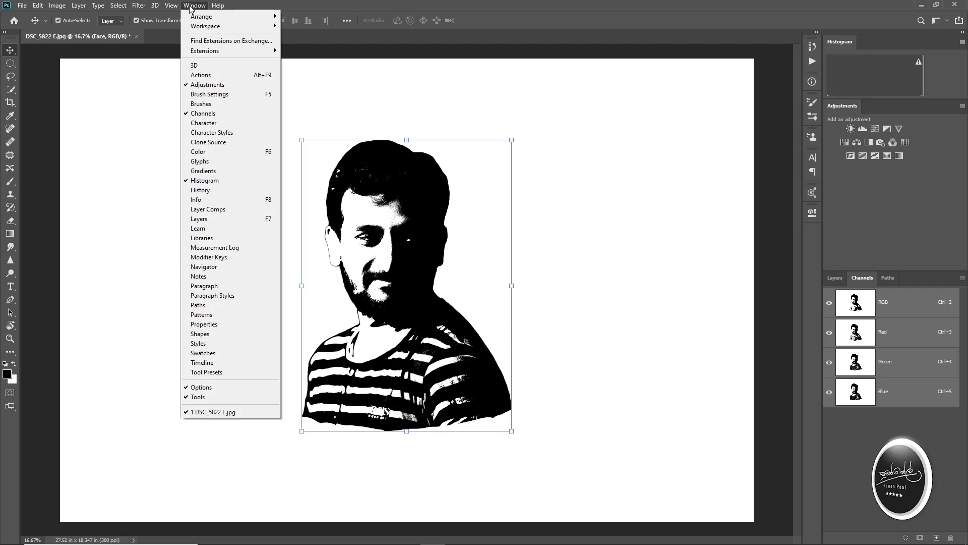
click(203, 117)
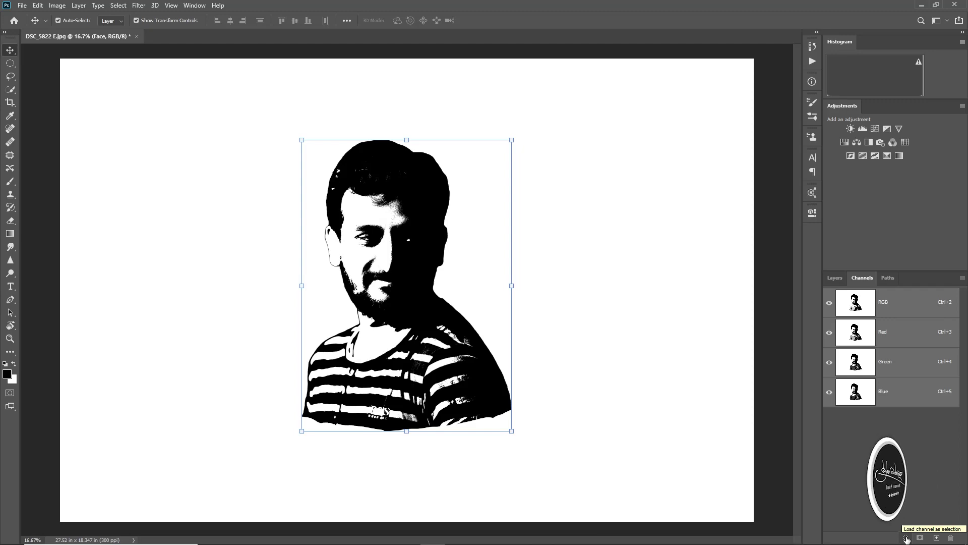
click(907, 538)
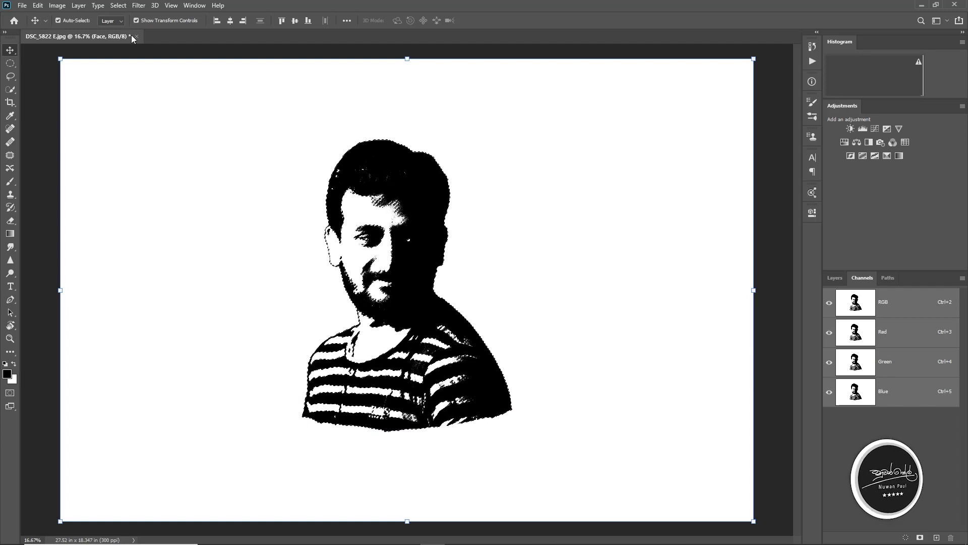
click(119, 6)
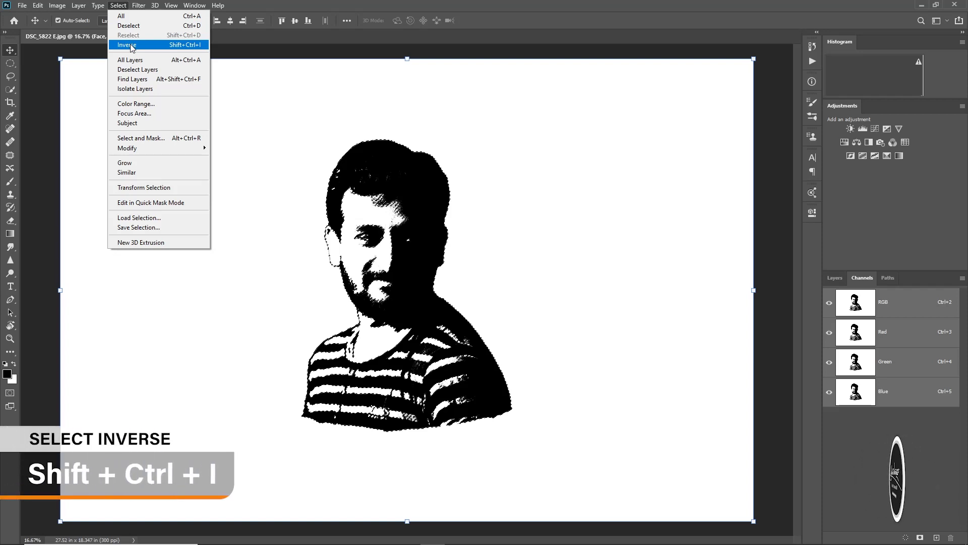
Invert the selection and copy the dark areas onto a new Layer 1 above Face
click(126, 45)
key(Delete)
key(ctrl+d)
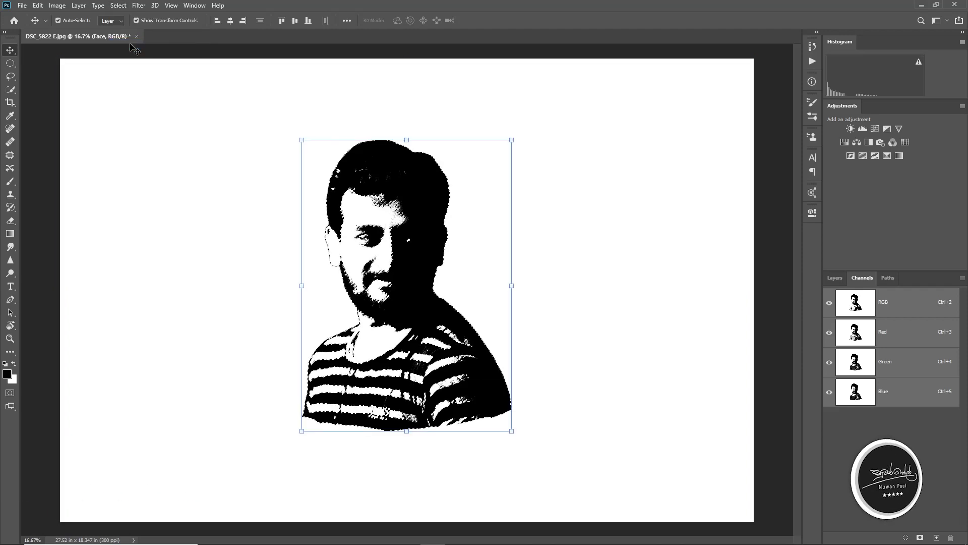
click(835, 278)
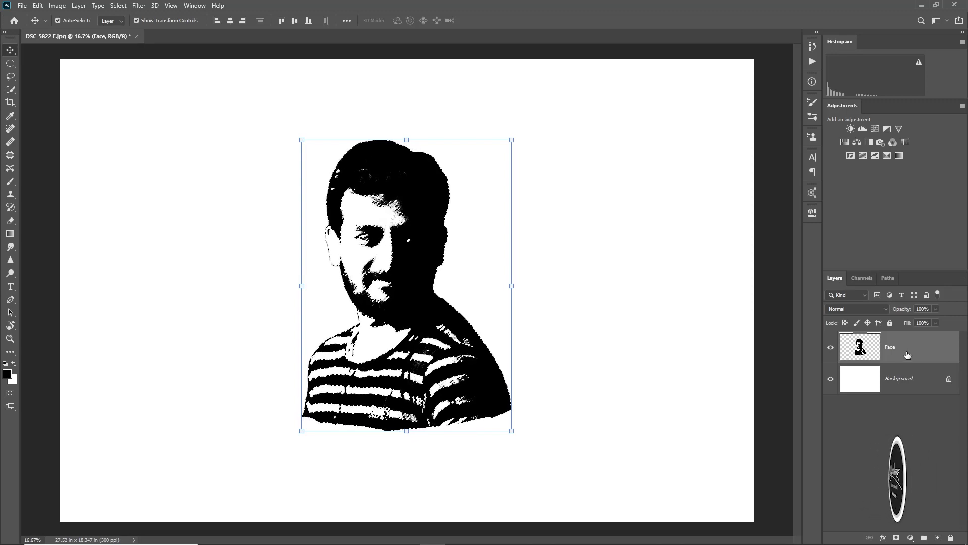
click(79, 7)
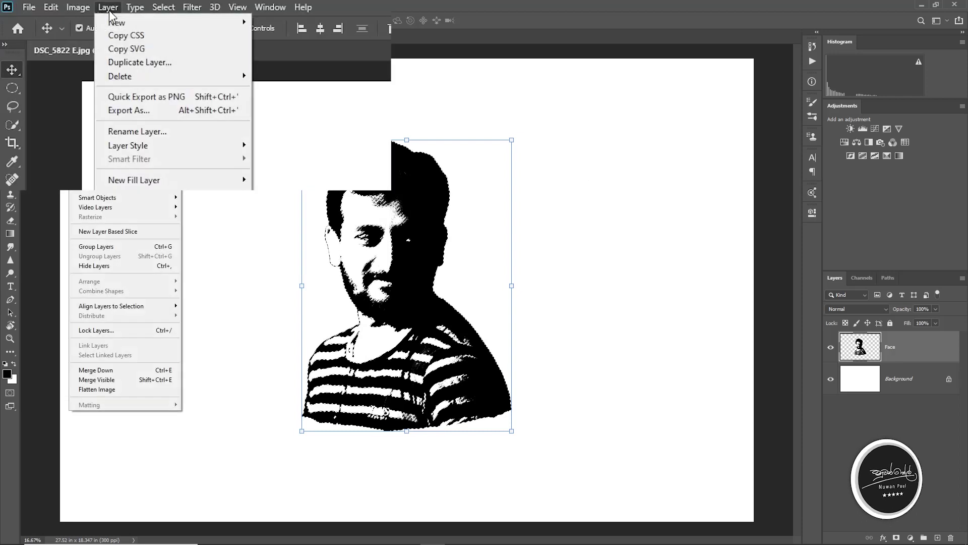
mouse_move(85, 16)
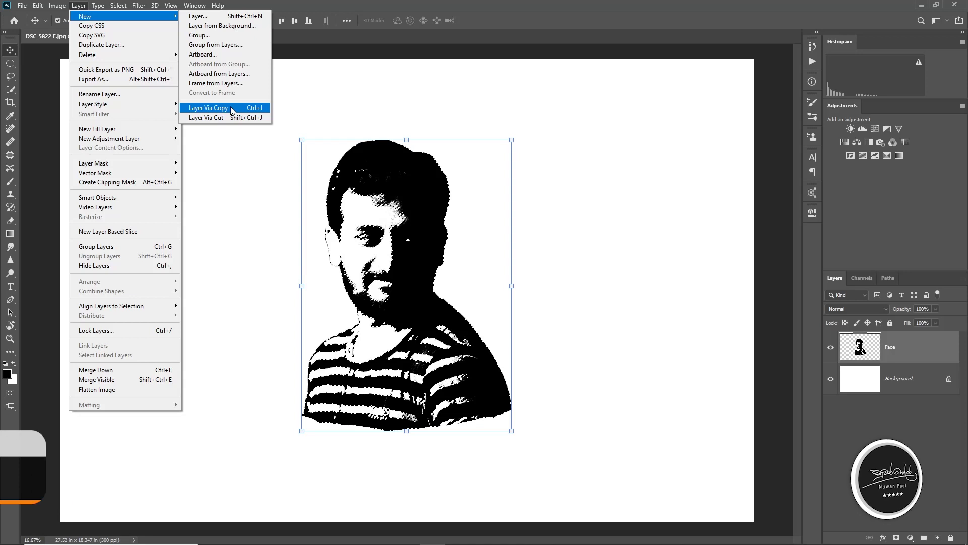
click(231, 107)
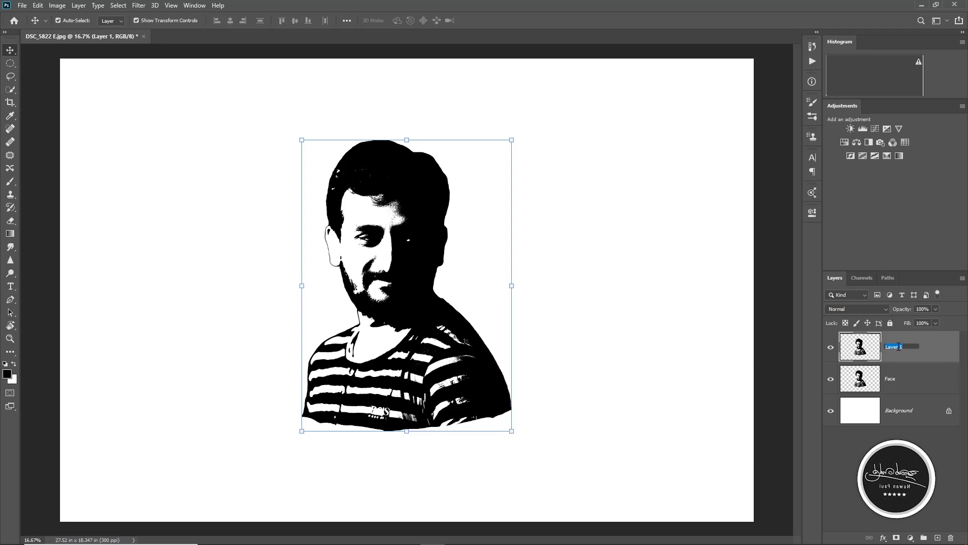
Rename the copied layer 'Face 2' and delete the original Face layer
text(Face 2)
key(Return)
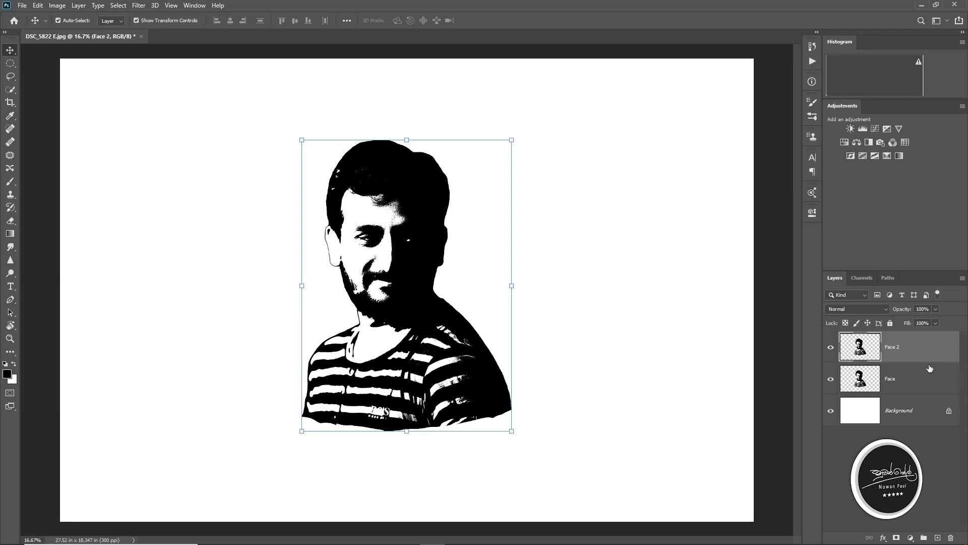
click(905, 384)
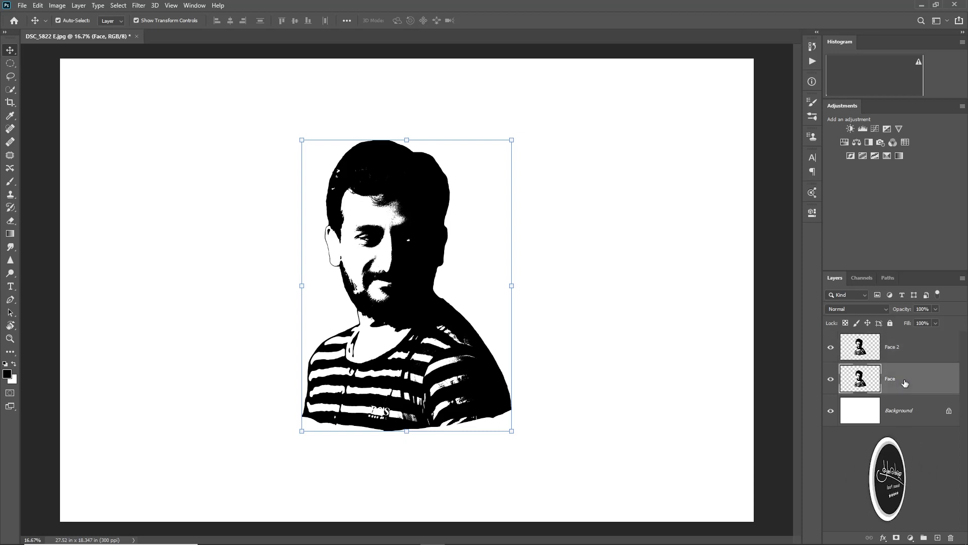
key(Delete)
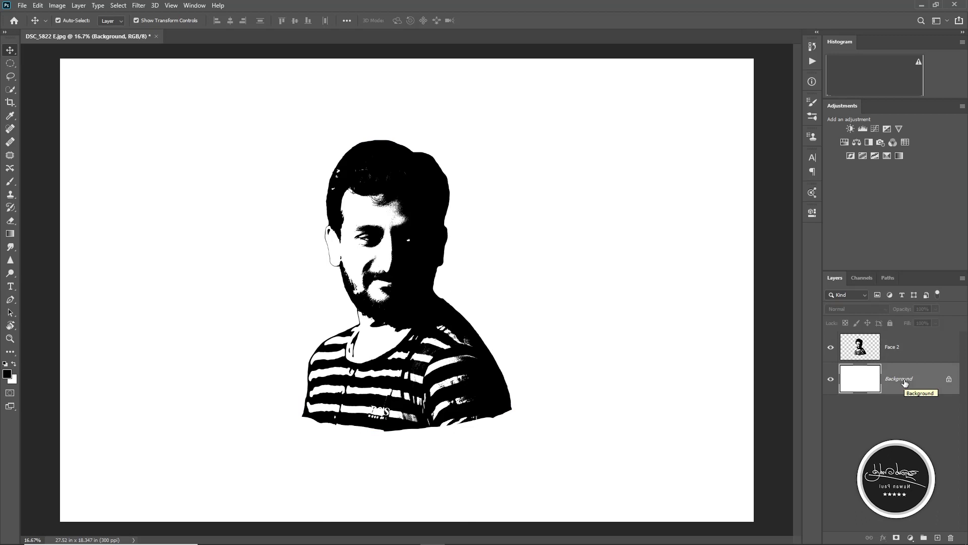
click(932, 351)
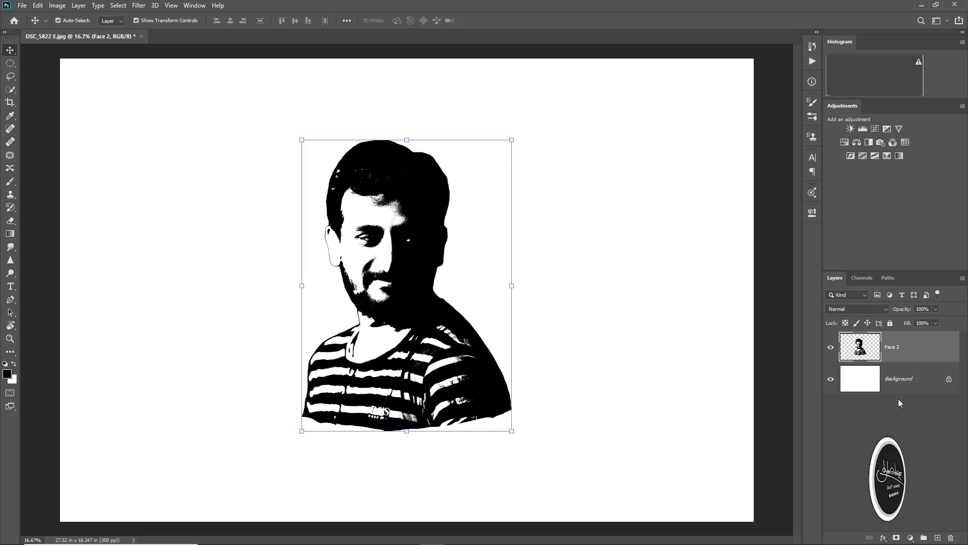
Toggle the Background layer's visibility to check Face 2's transparency
click(831, 380)
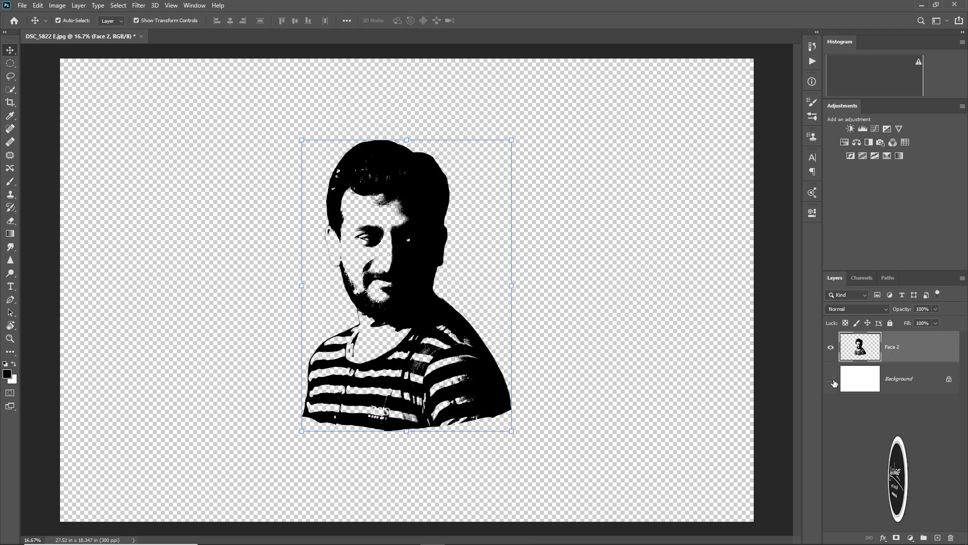
click(831, 380)
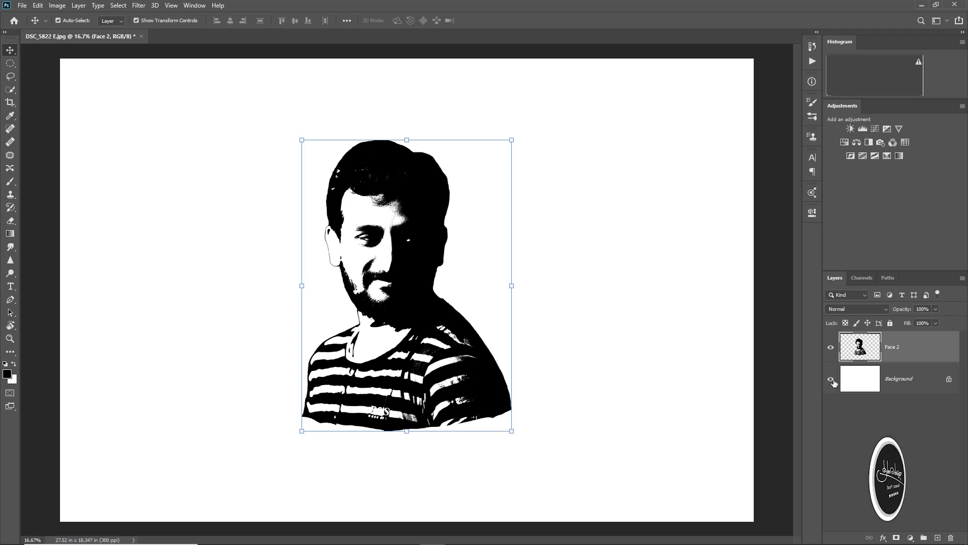
click(831, 379)
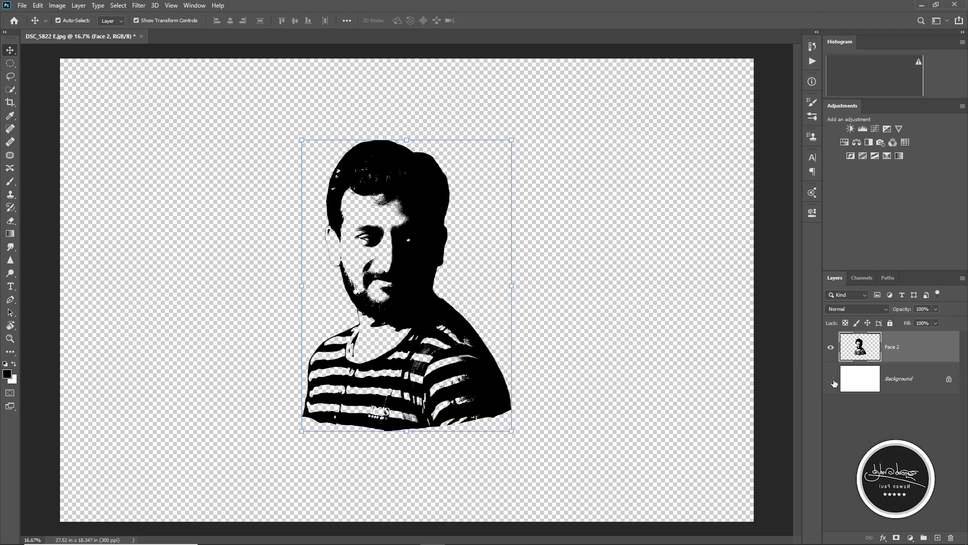
click(831, 379)
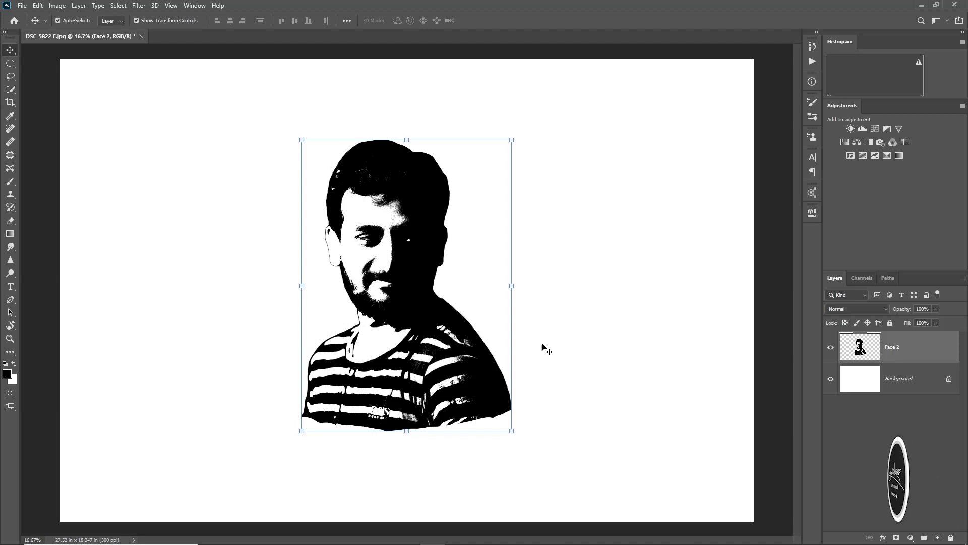
click(13, 64)
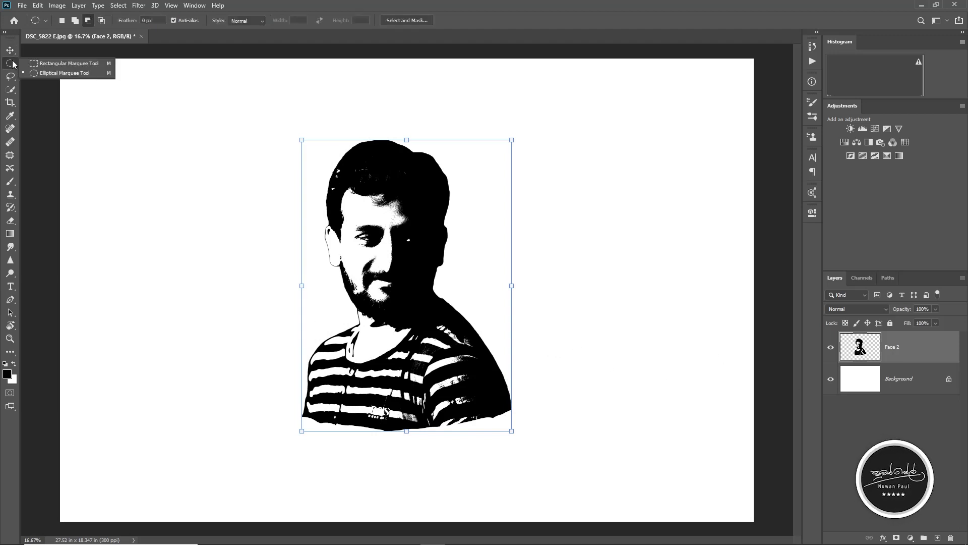
Draw an elliptical selection around the head and delete everything outside the circle
click(63, 75)
drag(246, 141, 565, 430)
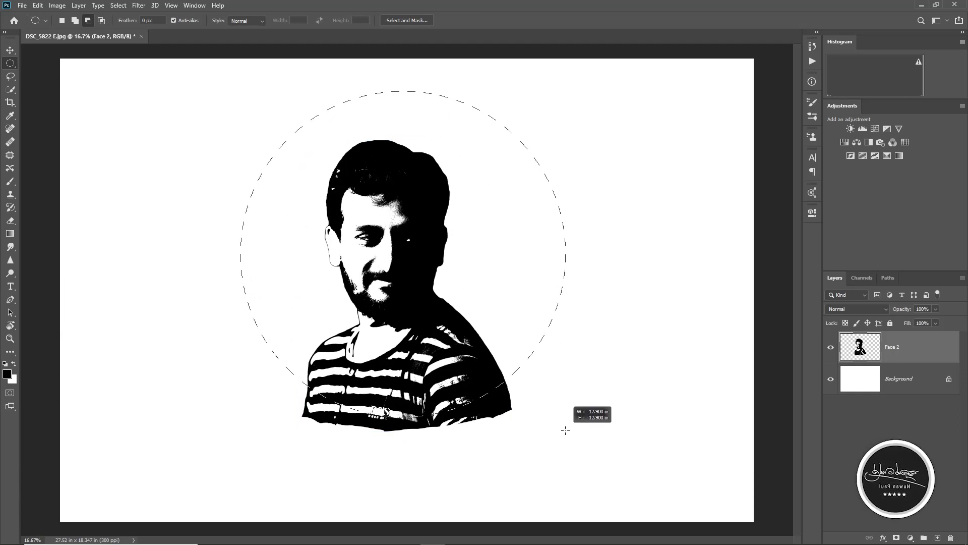
mouse_move(565, 430)
mouse_down()
mouse_move(546, 417)
mouse_move(558, 429)
mouse_up()
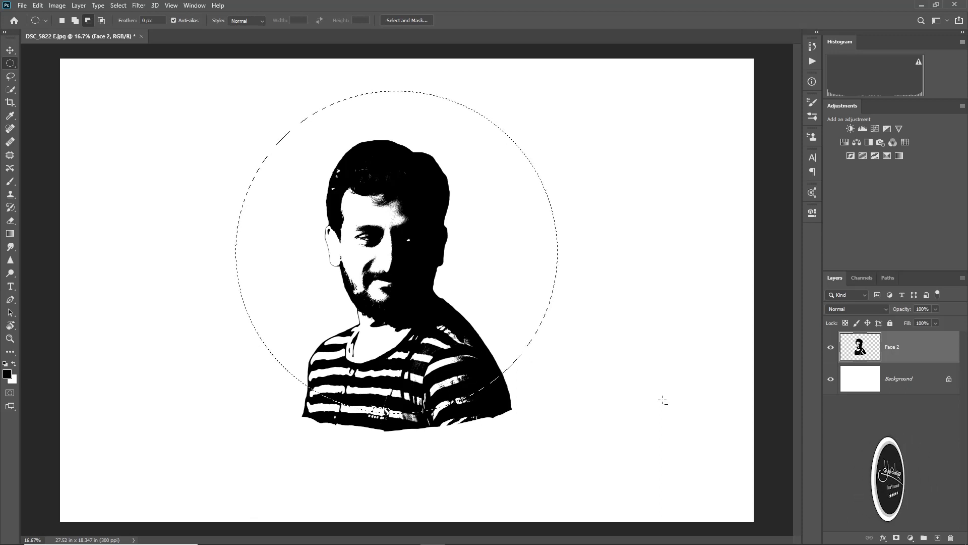
click(118, 5)
click(127, 45)
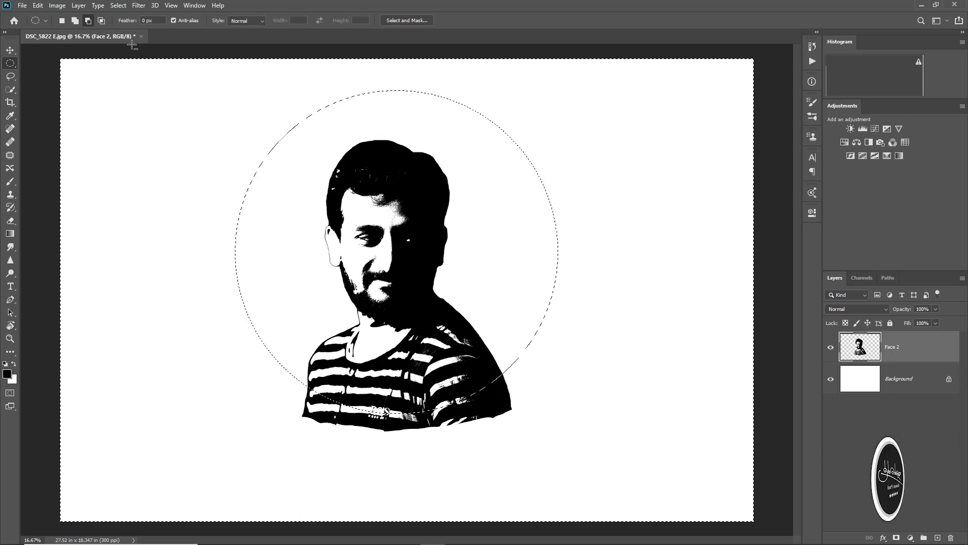
key(Delete)
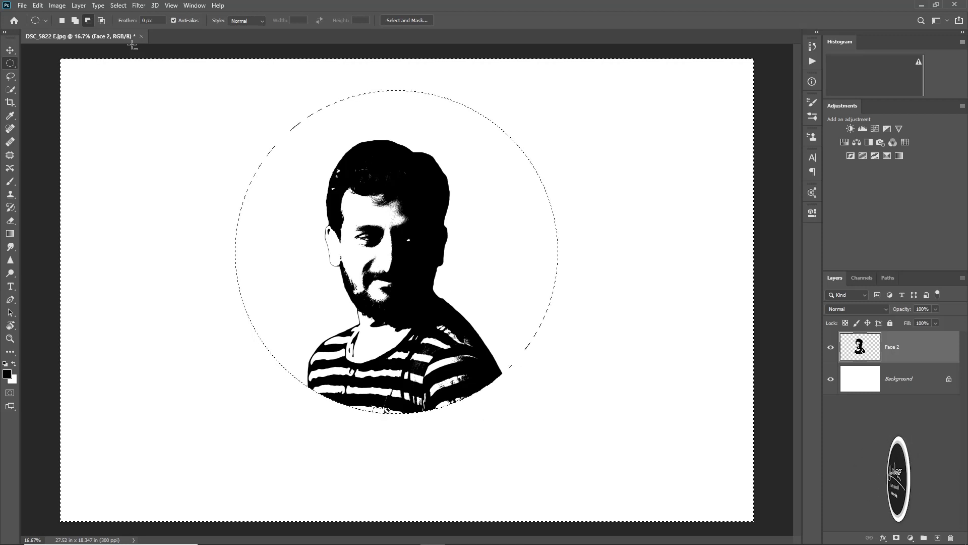
click(126, 7)
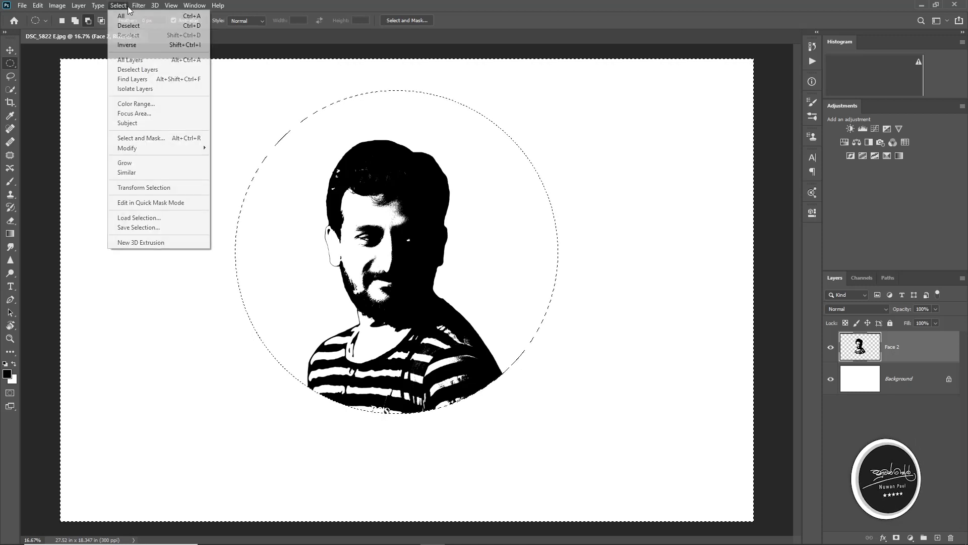
Invert the selection back to the circle, stroke it 50 px black inside, then deselect
click(138, 46)
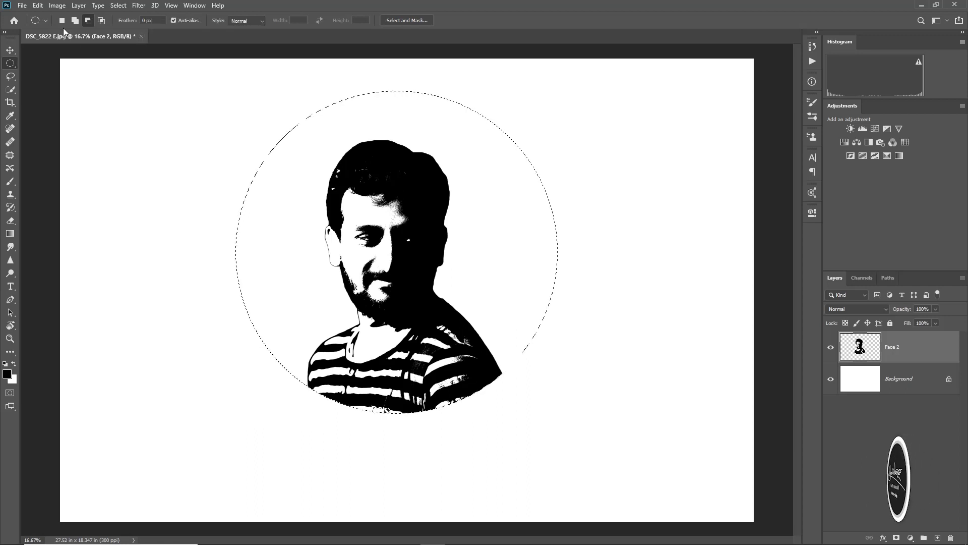
click(41, 6)
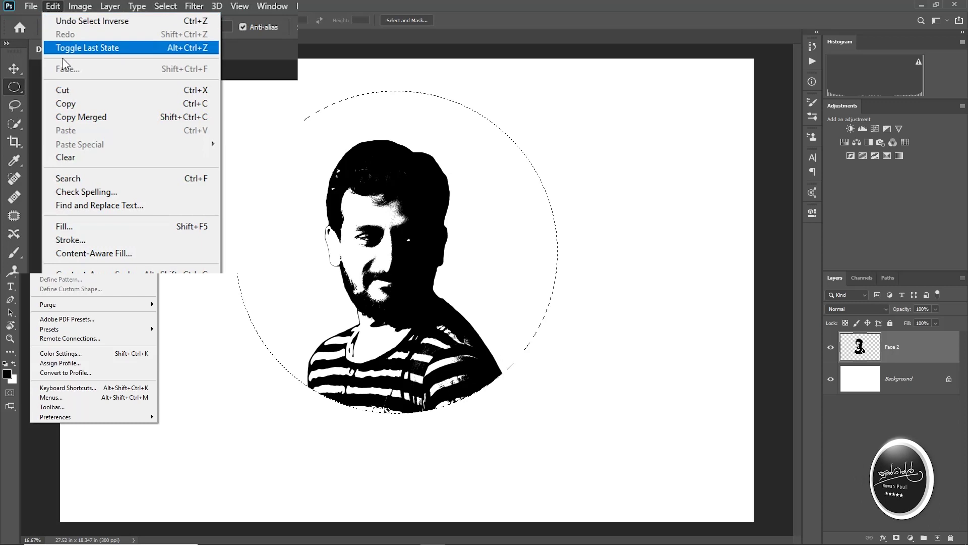
click(87, 241)
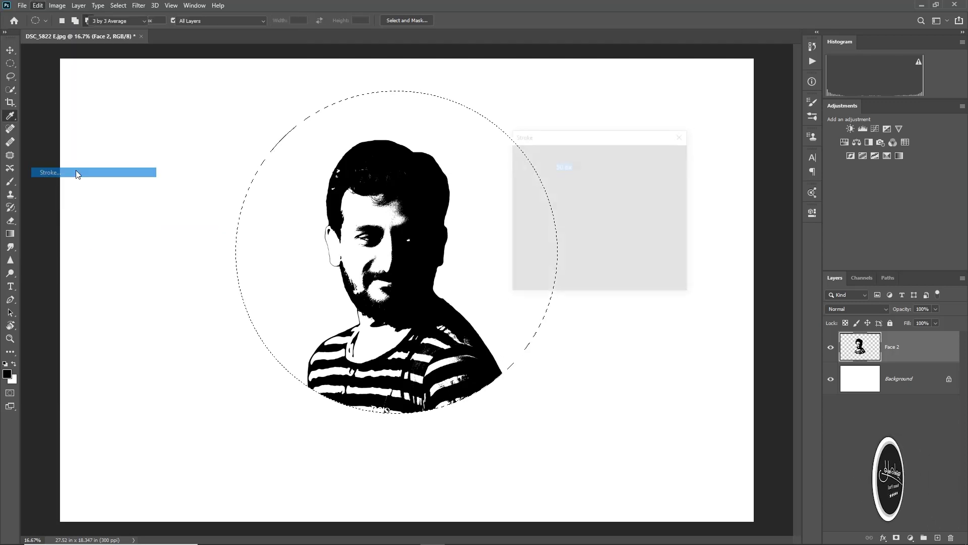
drag(597, 136, 654, 171)
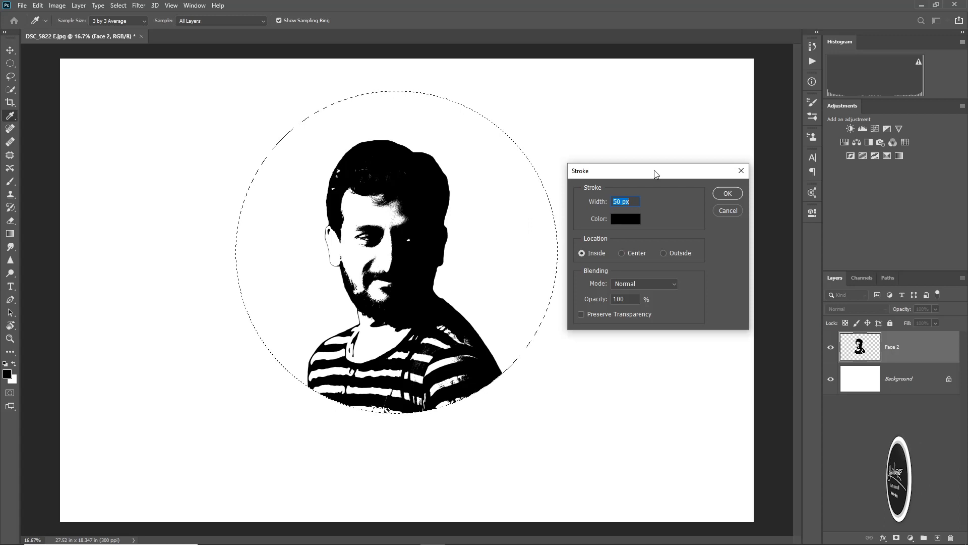
mouse_move(655, 173)
mouse_down()
mouse_move(654, 217)
mouse_move(616, 247)
mouse_move(628, 250)
mouse_up()
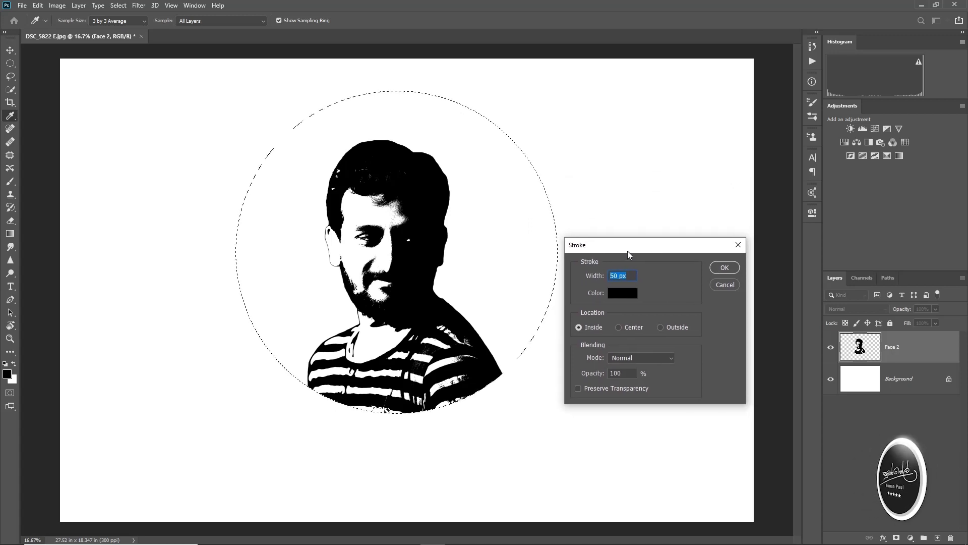
click(723, 269)
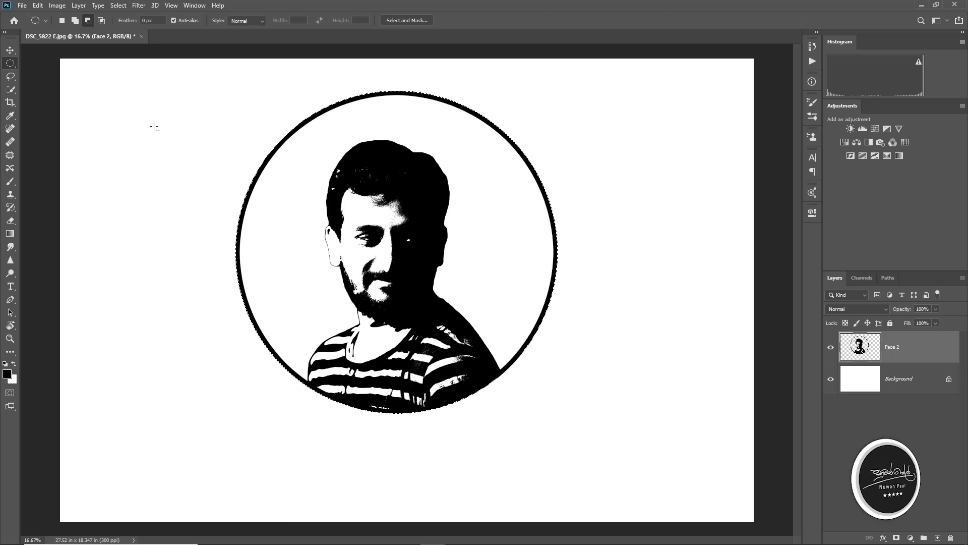
click(118, 6)
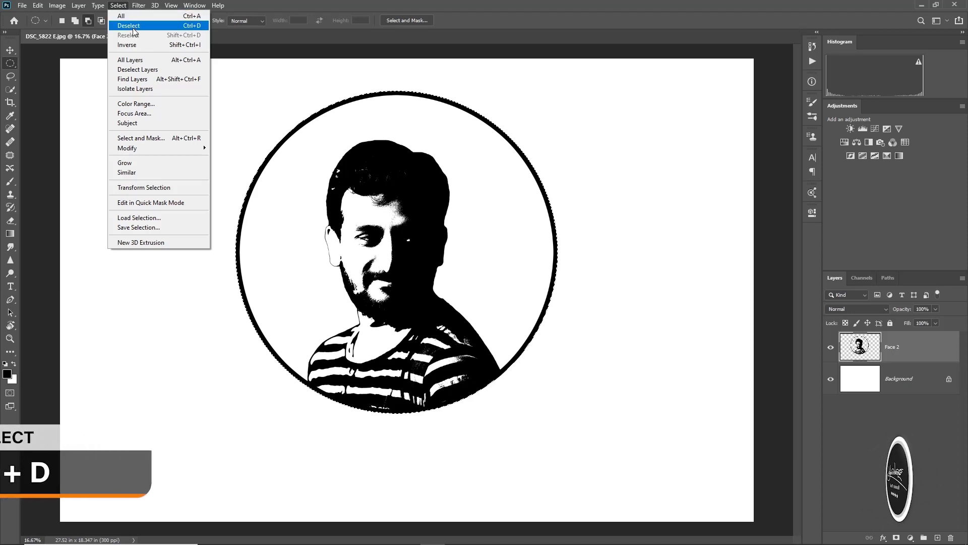
click(133, 28)
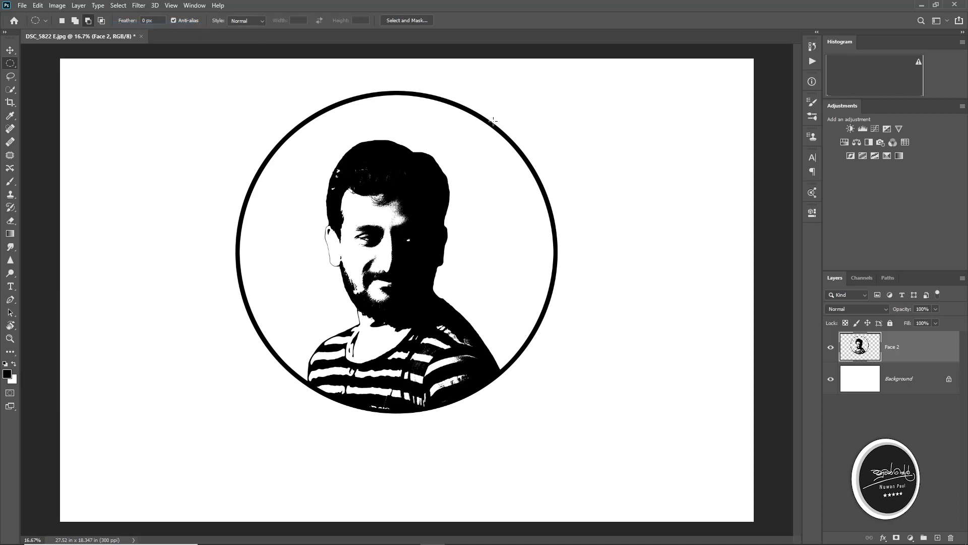
Move the Face 2 circled portrait slightly lower on the page
click(10, 49)
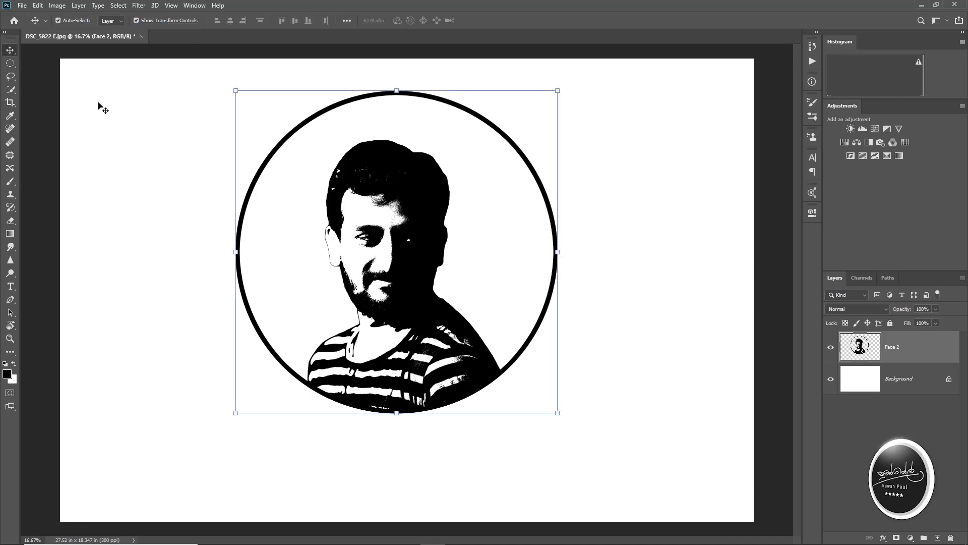
mouse_move(430, 211)
mouse_down()
mouse_move(431, 241)
mouse_move(431, 227)
mouse_up()
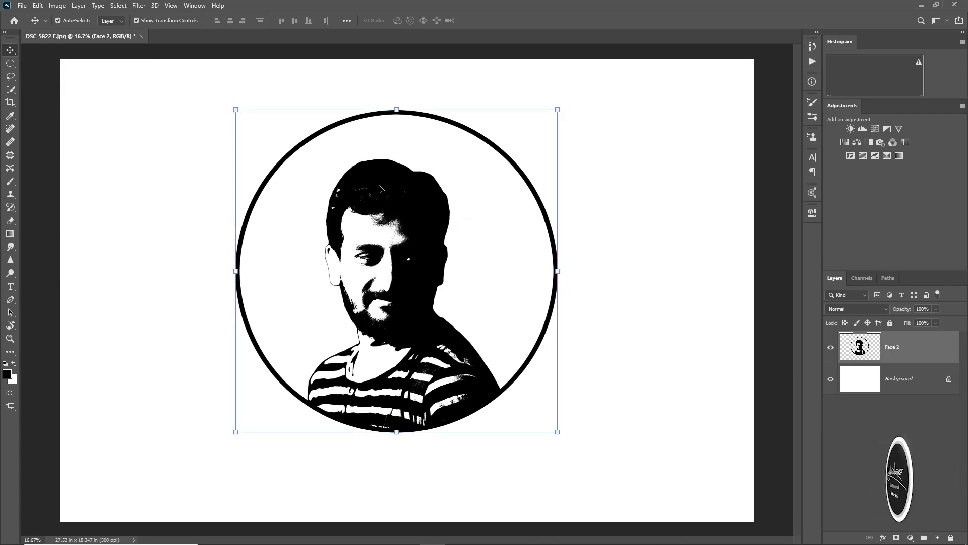
scroll(380, 188, up, 8)
scroll(358, 216, up, 4)
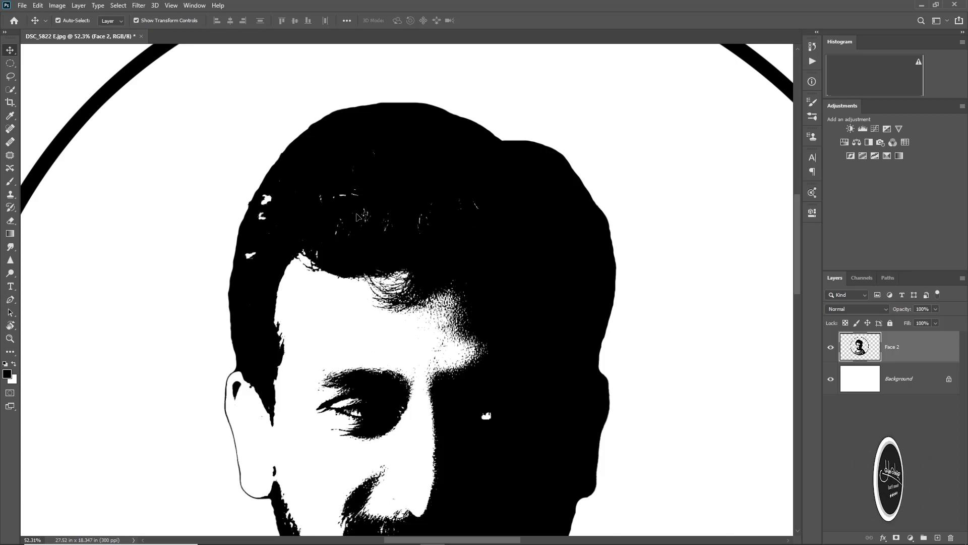
Paint black with a 60 px brush over white specks in the hair, chin, neck and shoulder
click(11, 181)
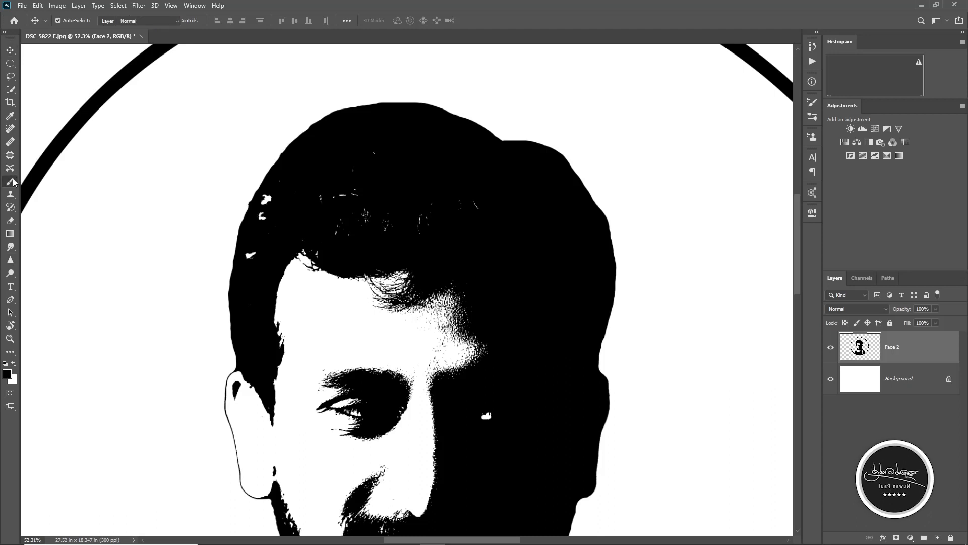
key(bracketleft)
key(bracketleft)
key(bracketleft)
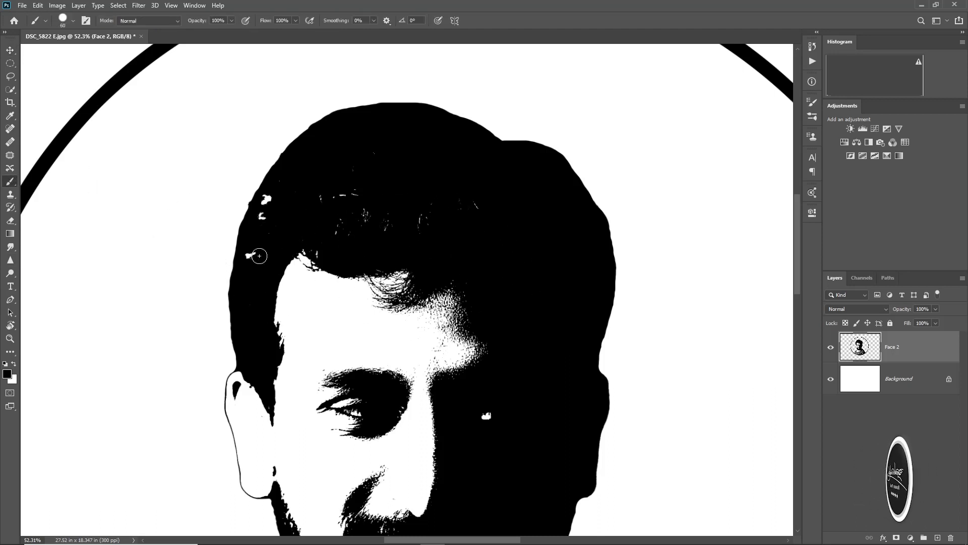
mouse_move(265, 216)
mouse_down()
mouse_move(283, 183)
mouse_move(363, 158)
mouse_move(328, 195)
mouse_move(317, 253)
mouse_move(341, 225)
mouse_move(396, 231)
mouse_up()
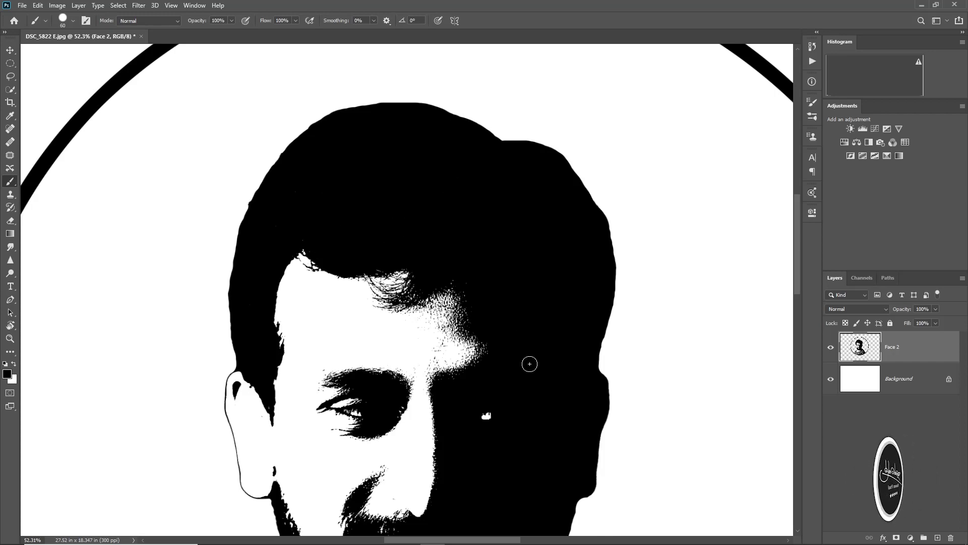
drag(535, 316, 531, 148)
drag(550, 280, 575, 116)
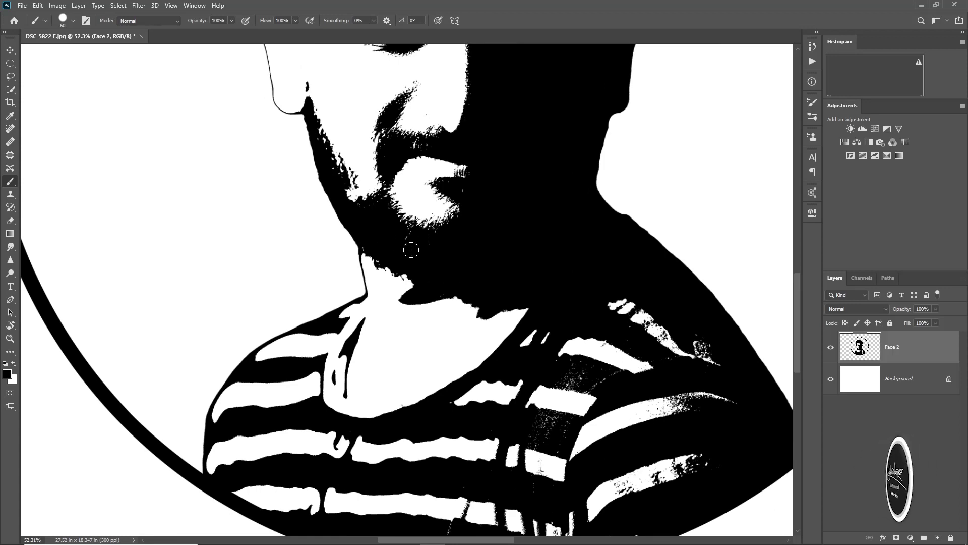
drag(482, 273, 457, 154)
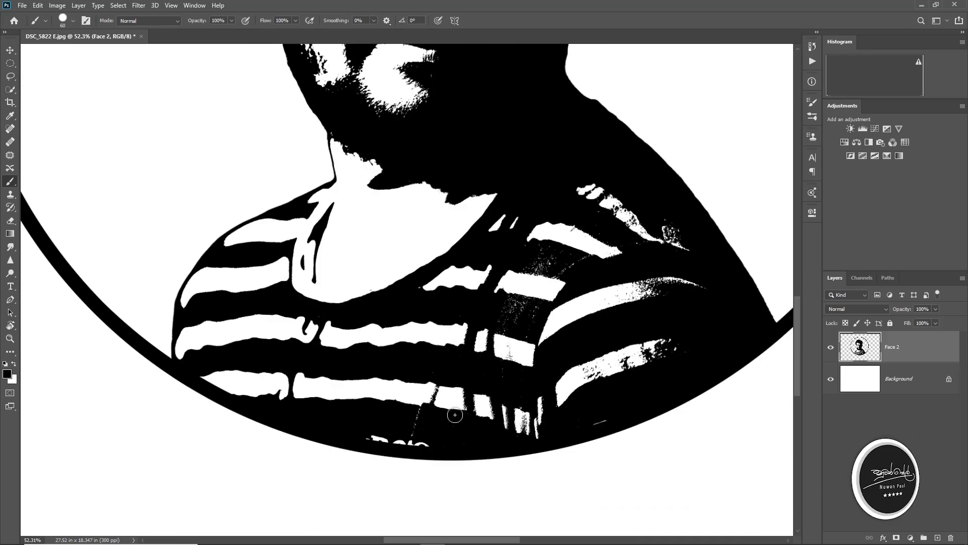
drag(675, 232, 630, 288)
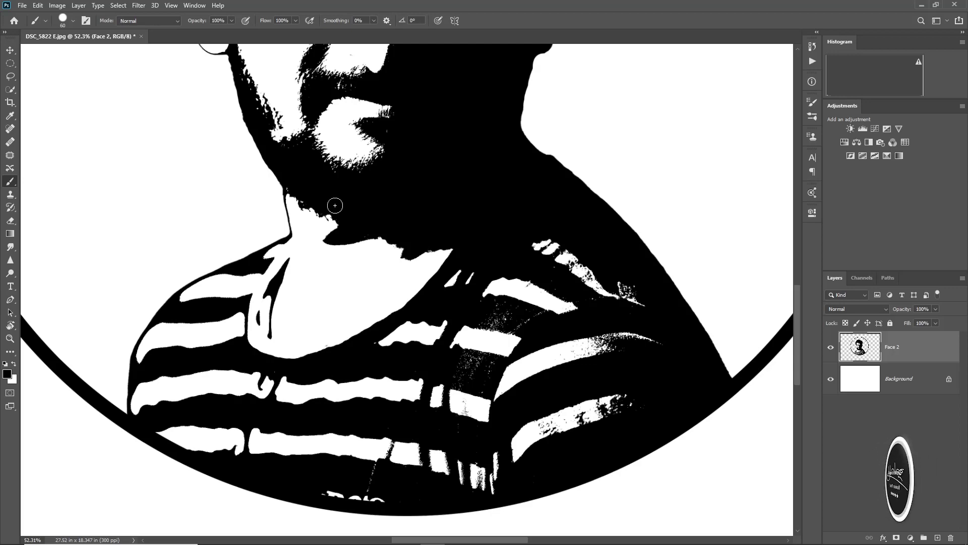
mouse_move(499, 146)
mouse_down()
mouse_move(531, 392)
mouse_move(518, 387)
mouse_up()
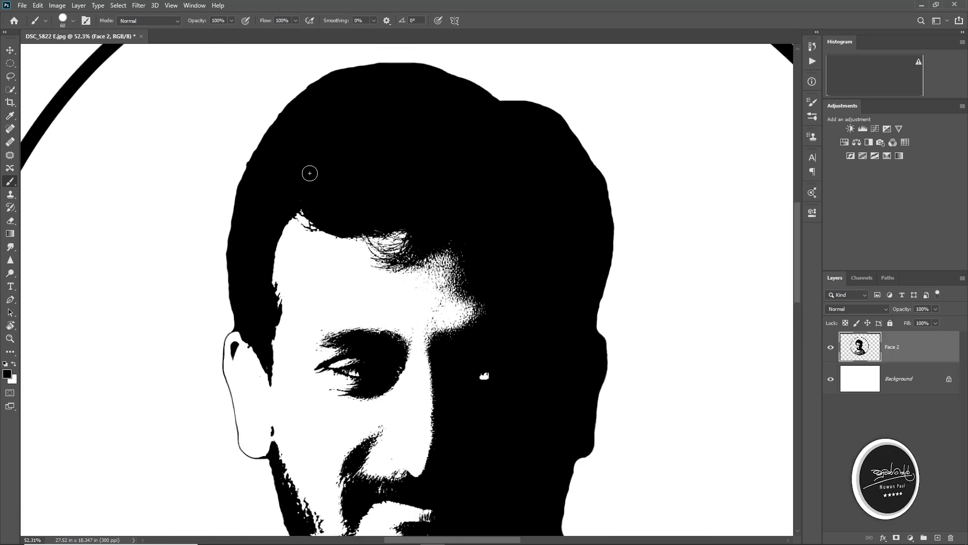
scroll(463, 200, down, 2)
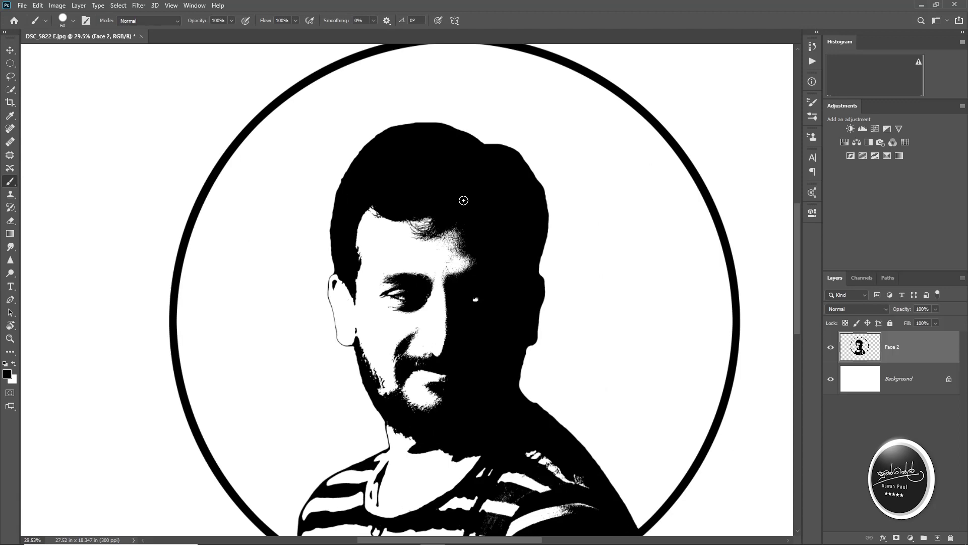
scroll(463, 200, down, 2)
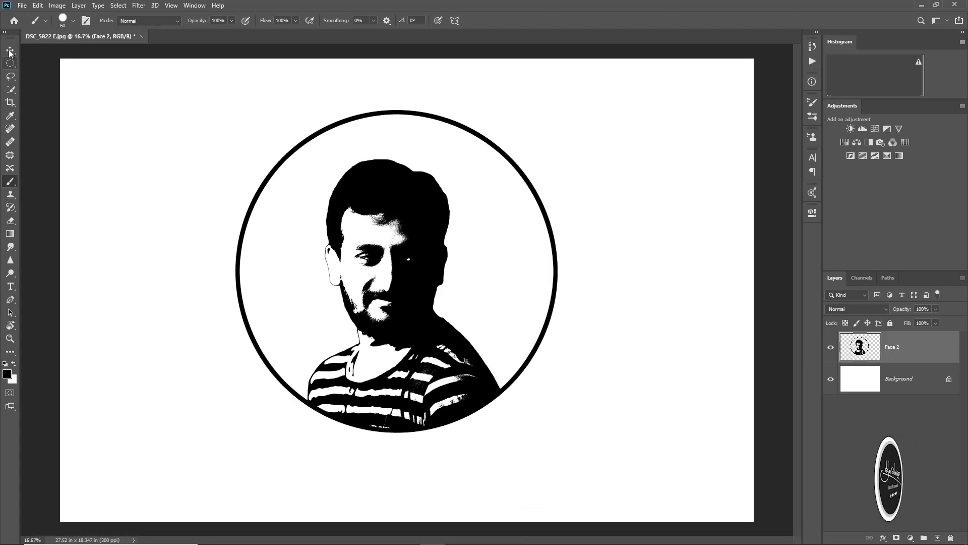
Scale the circled portrait down to about 90% and shift it slightly right
click(10, 50)
drag(560, 109, 528, 139)
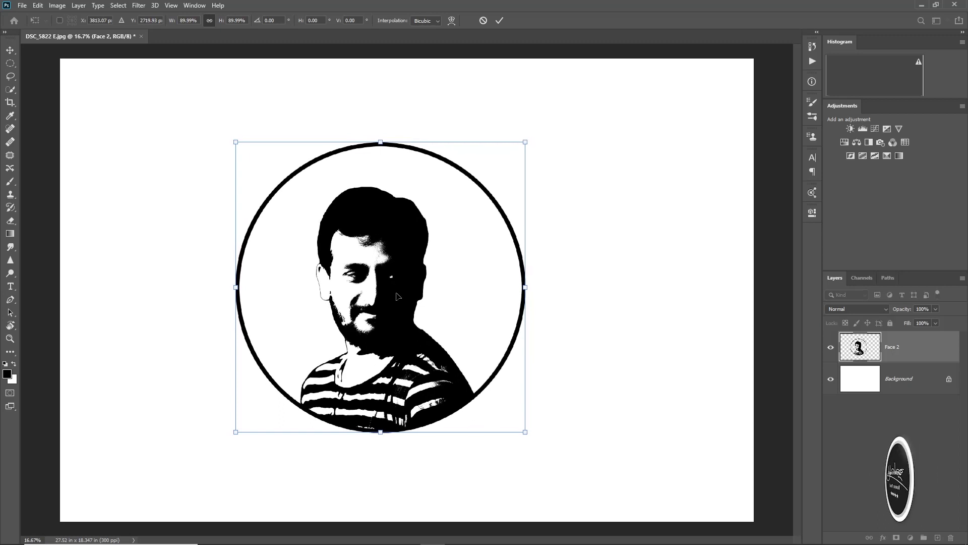
drag(397, 292, 414, 294)
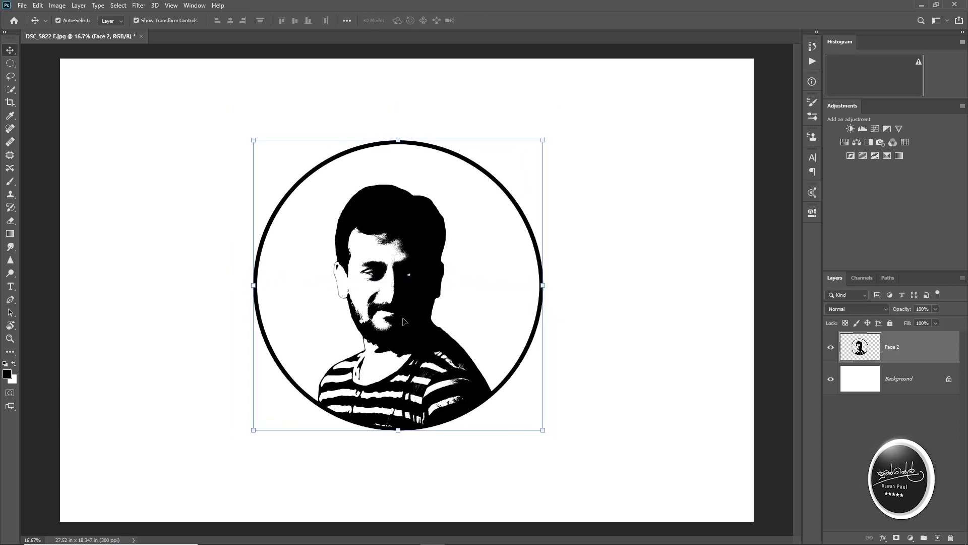
Add the photographer's name and PHOTOGRAPHY caption, centred below the circle
key(t)
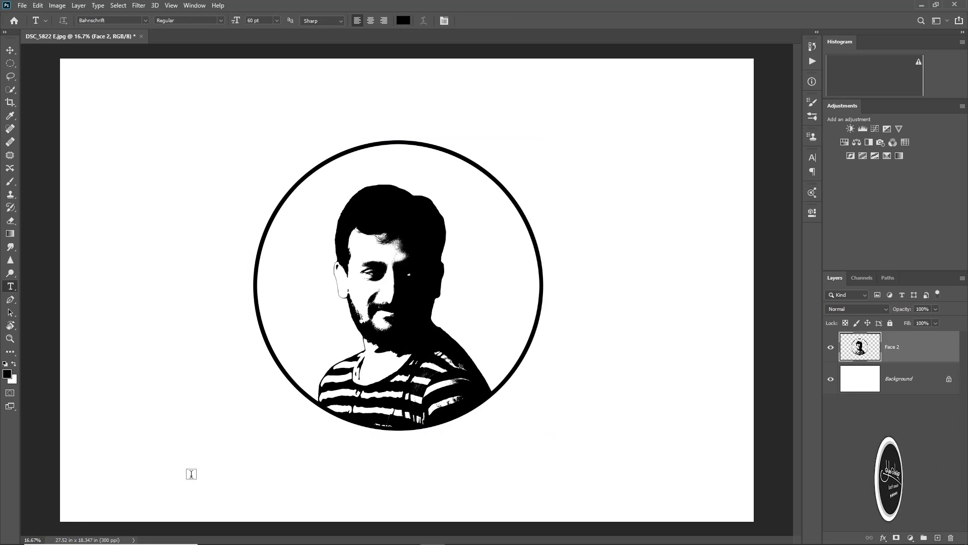
click(244, 464)
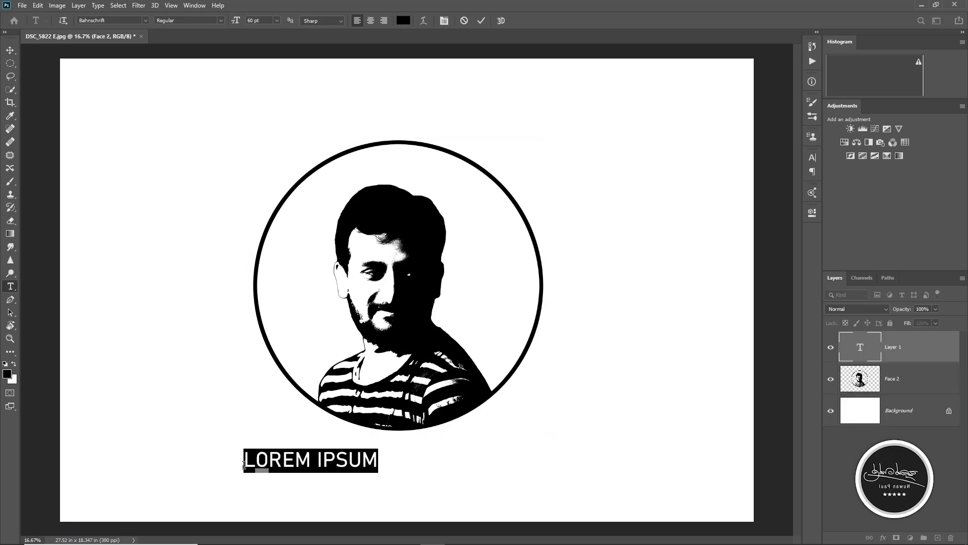
text(NUWA  PAUL PHOTOGRAPHY)
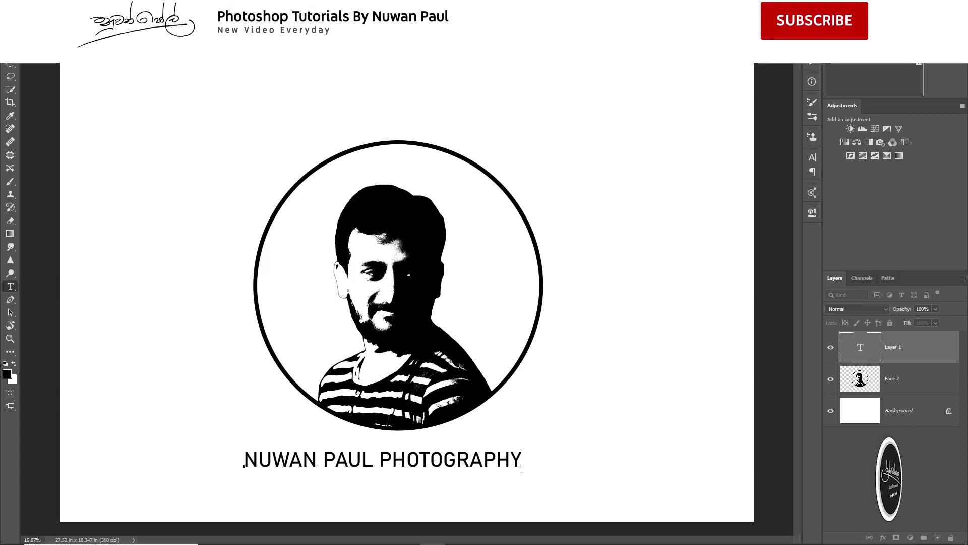
click(10, 50)
drag(445, 458, 457, 459)
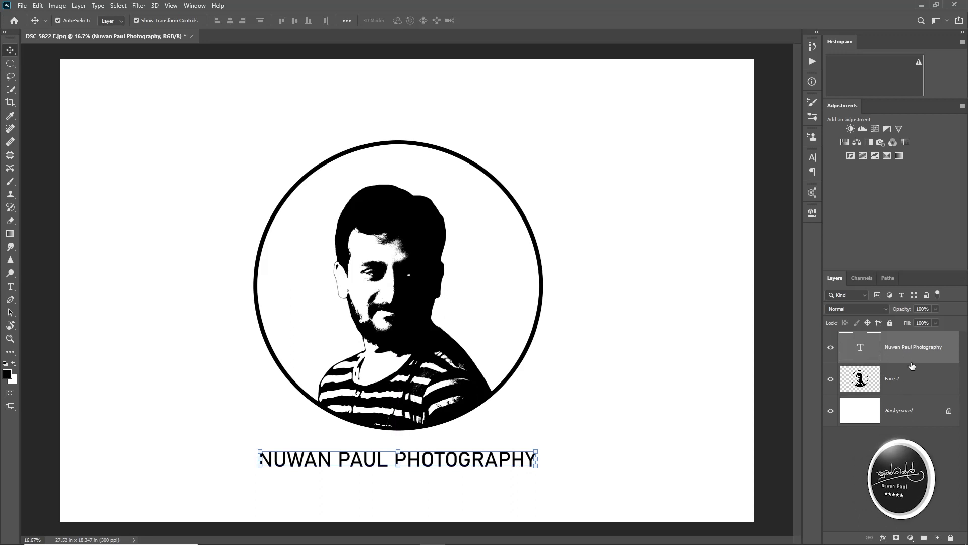
Merge the caption and Face 2 layers into one, nudge the logo up, and deselect
shift+click(905, 380)
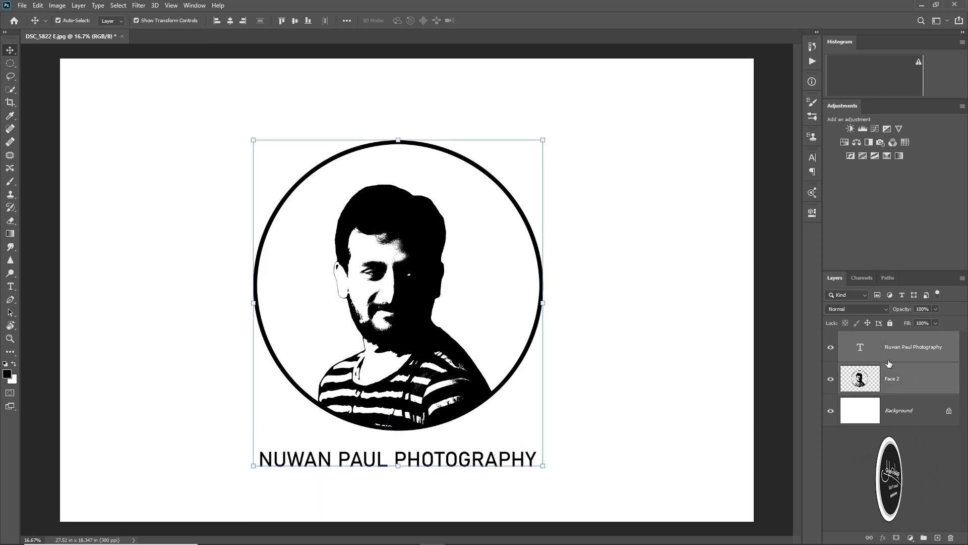
right_click(916, 363)
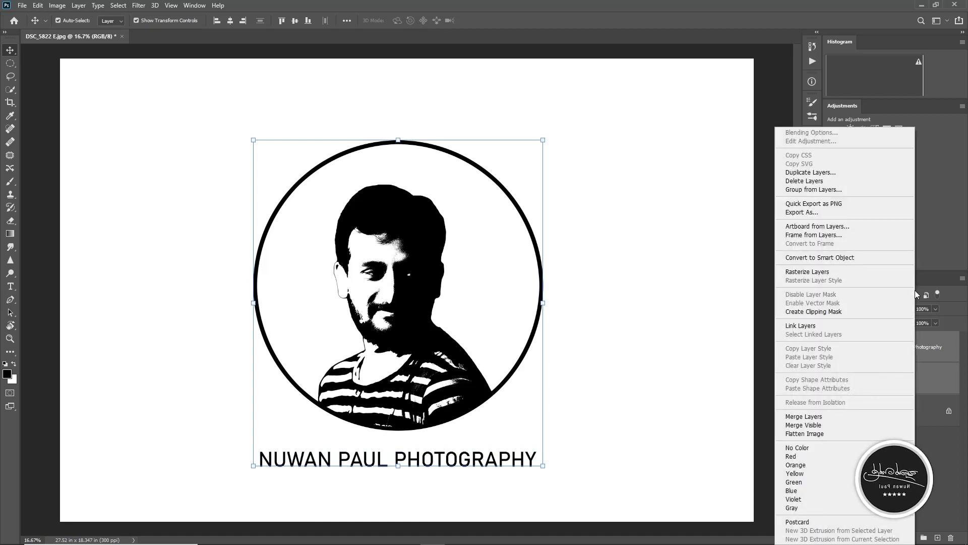
click(832, 416)
drag(413, 315, 413, 306)
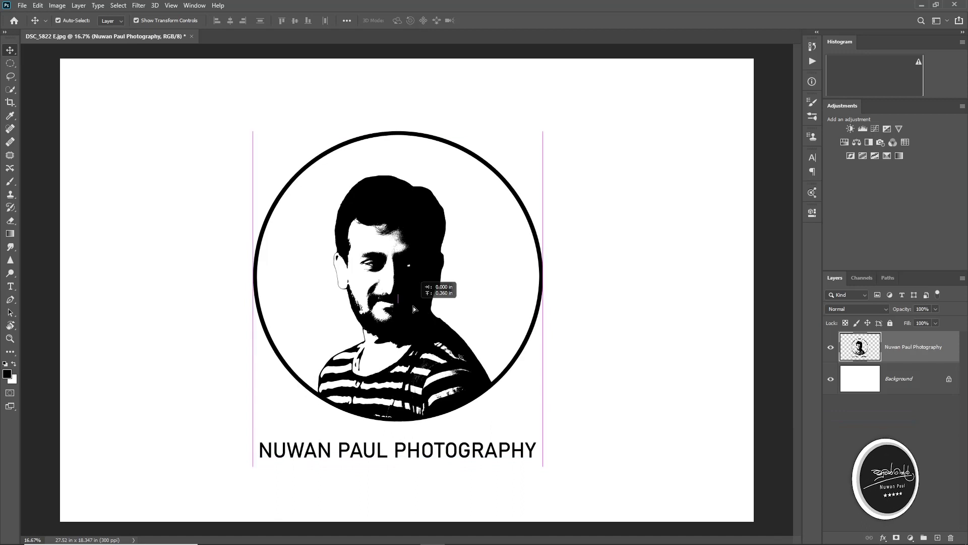
click(583, 318)
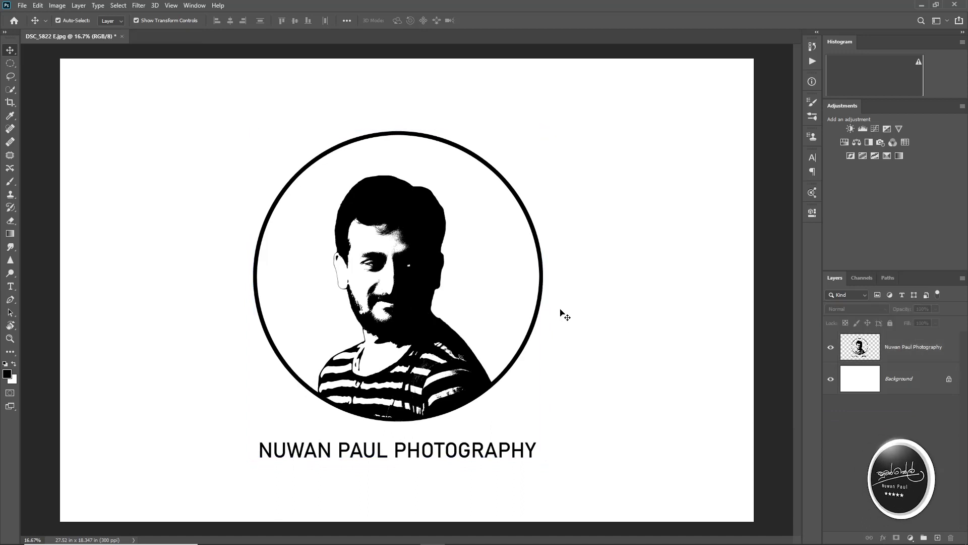